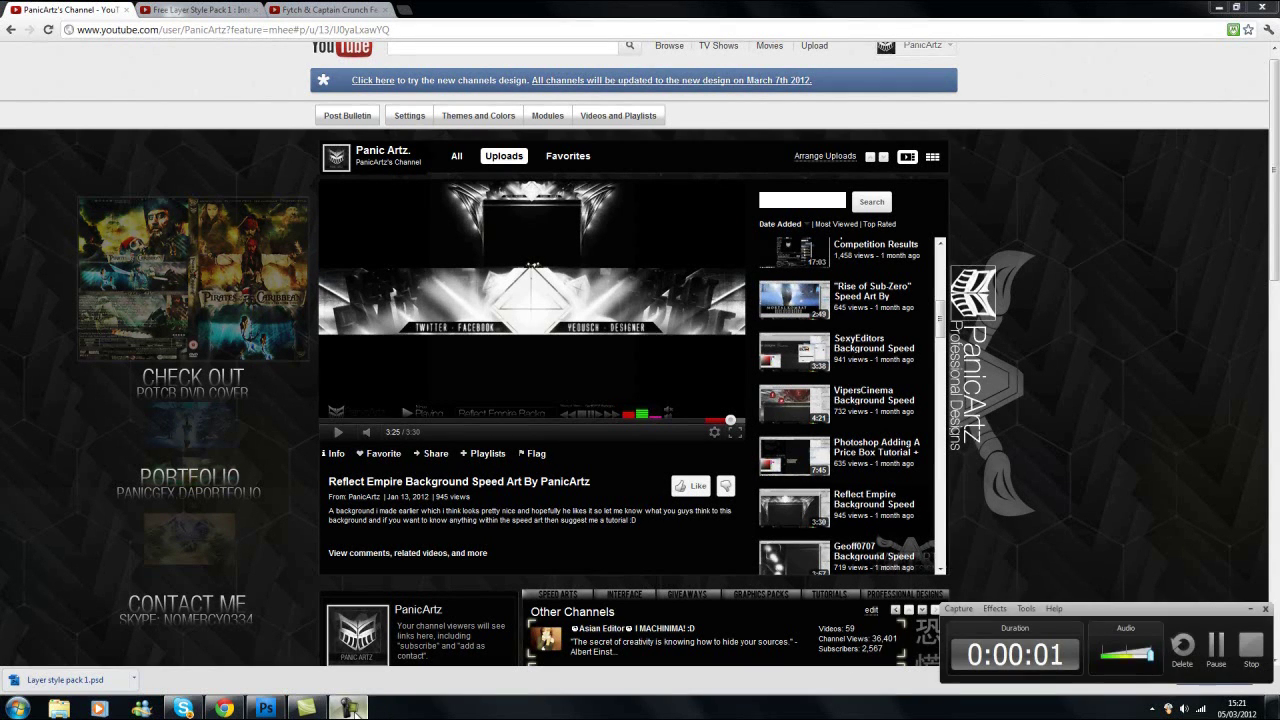
Scroll the YouTube page, then bring up the Free Layer Style Pack 1 : Interface Metal video
click(352, 710)
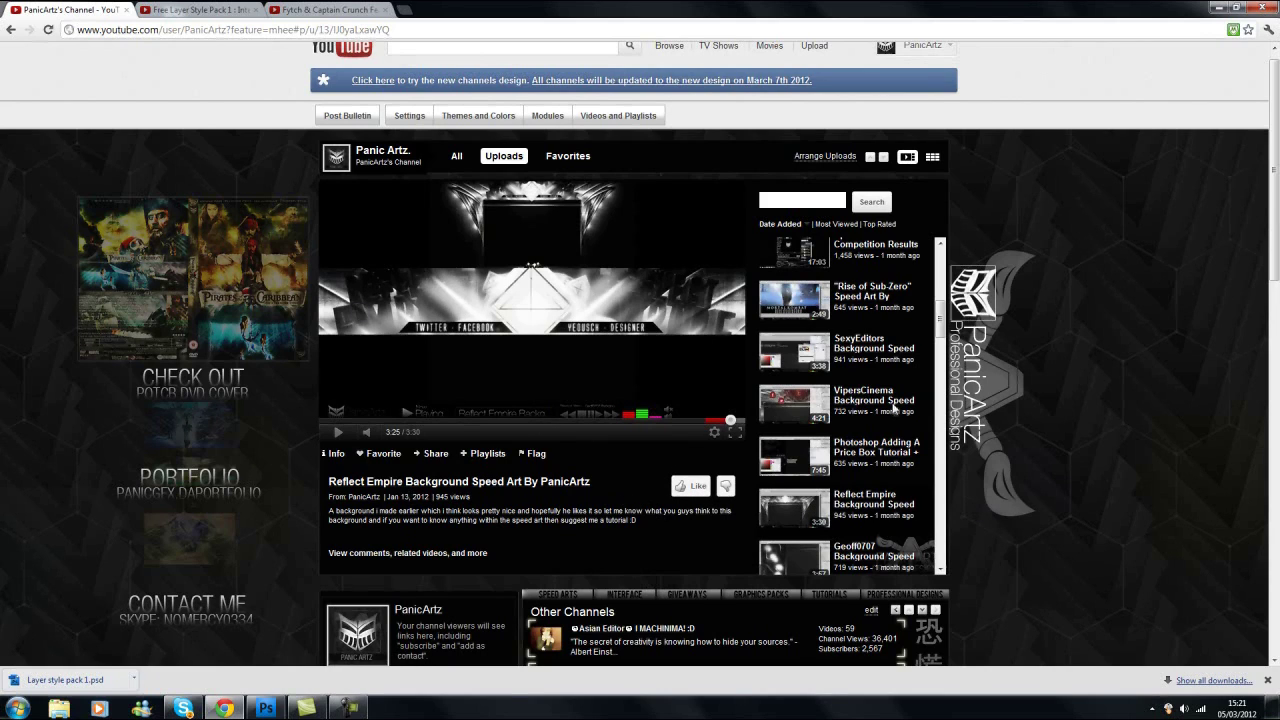
scroll(893, 408, down, 1)
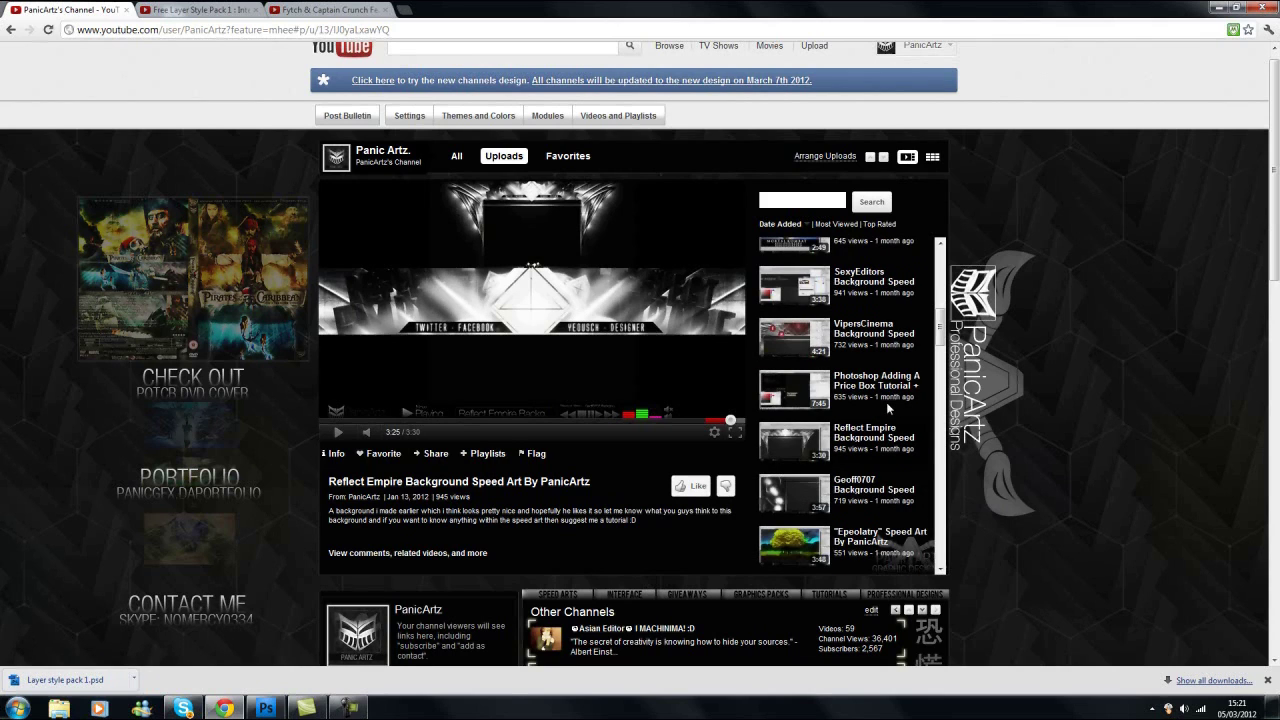
scroll(886, 402, down, 1)
scroll(886, 402, down, 4)
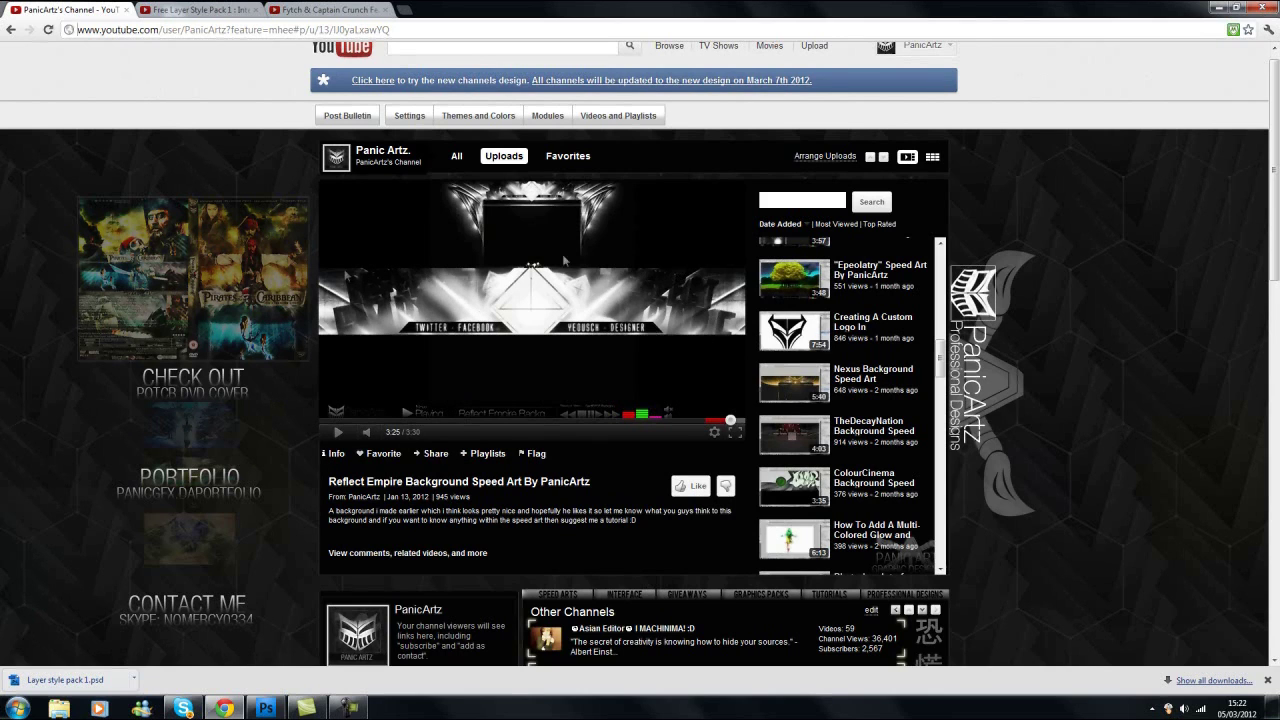
click(186, 14)
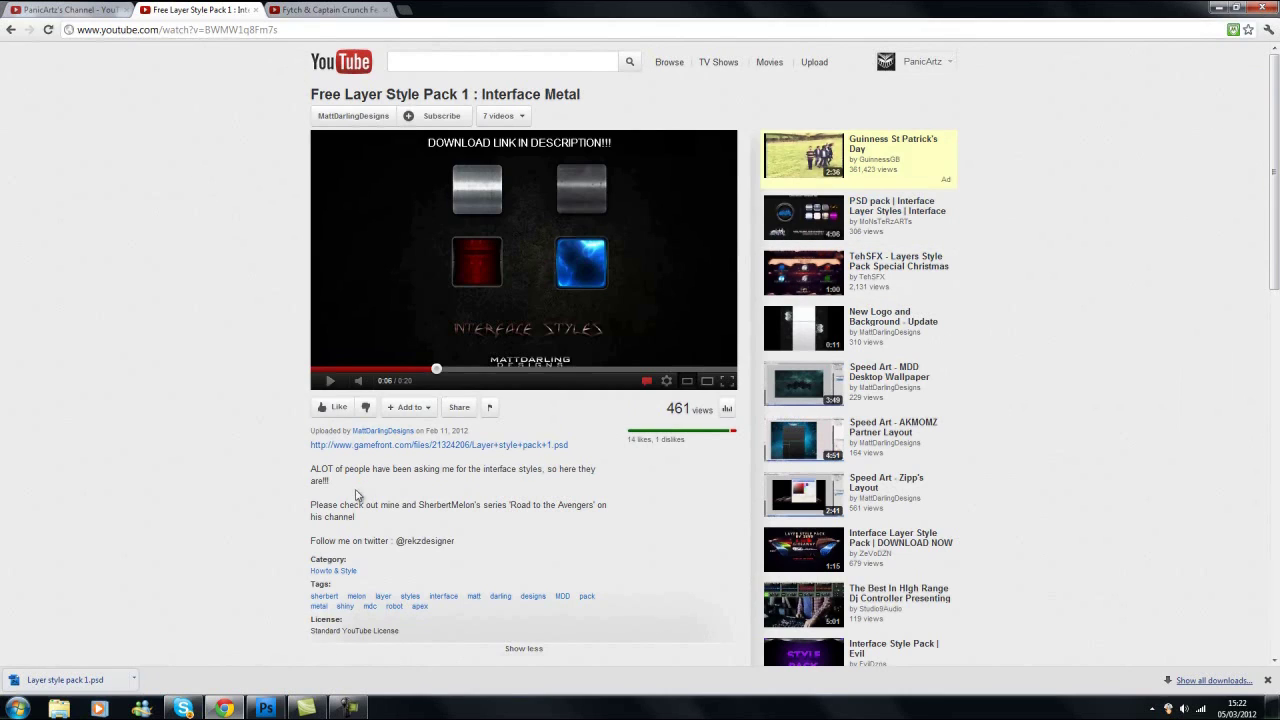
drag(356, 445, 460, 472)
Open Layer style pack 1.psd from the Desktop in Photoshop
click(265, 708)
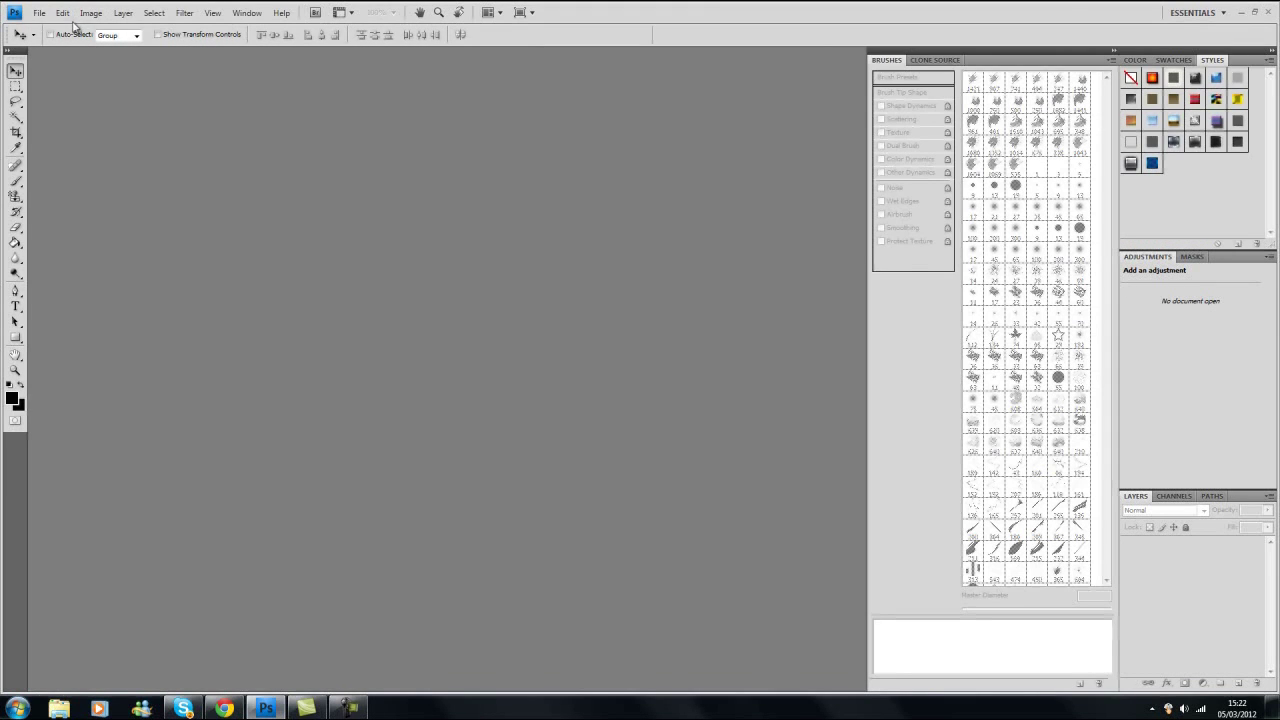
click(44, 14)
click(36, 42)
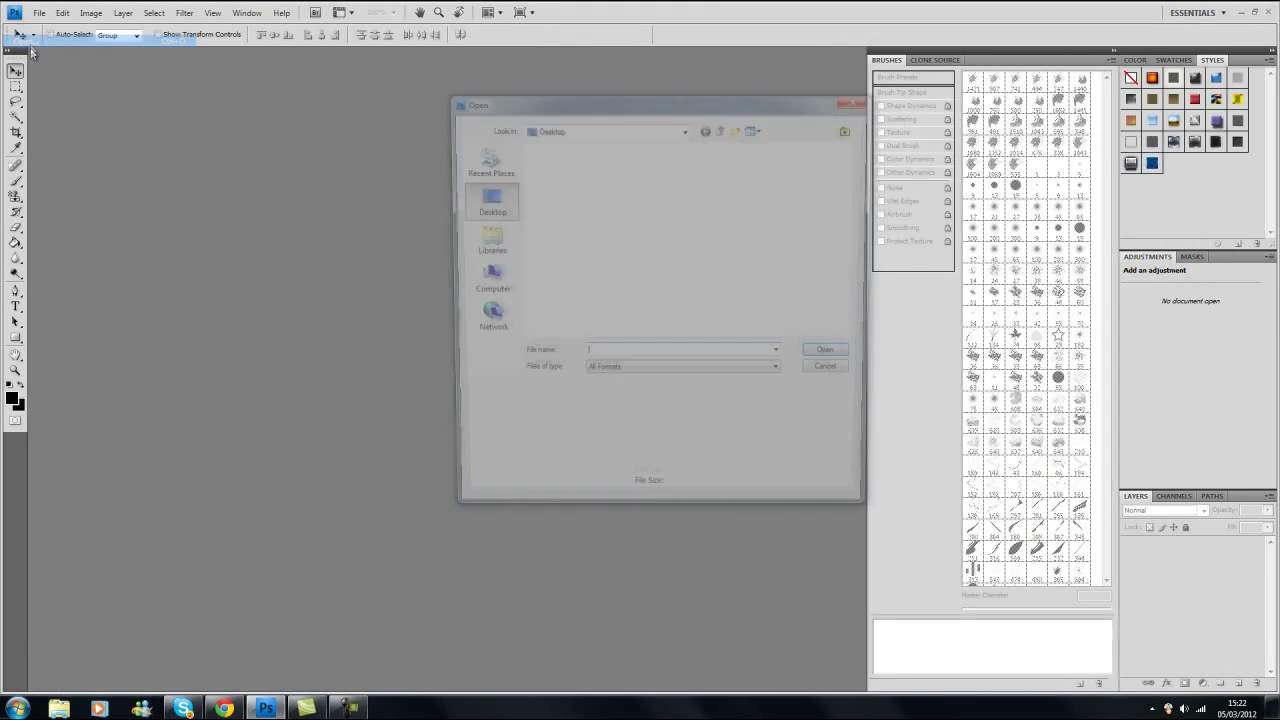
drag(855, 170, 857, 317)
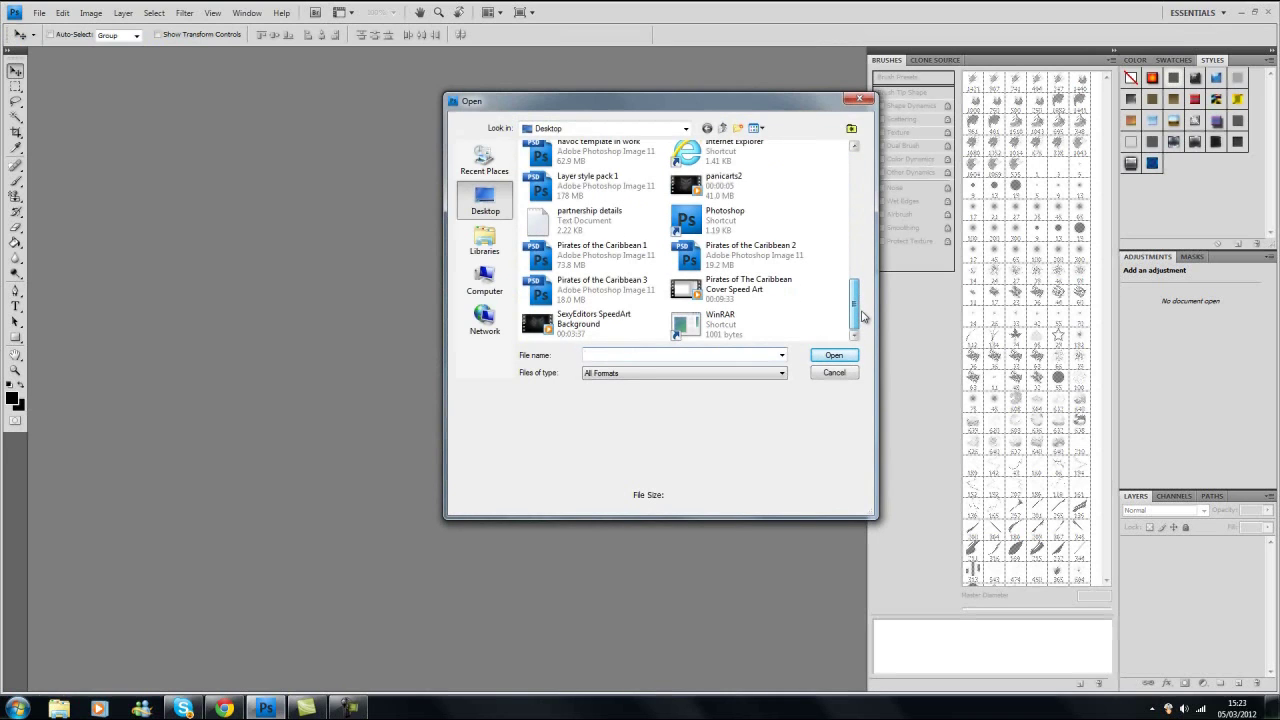
double_click(613, 190)
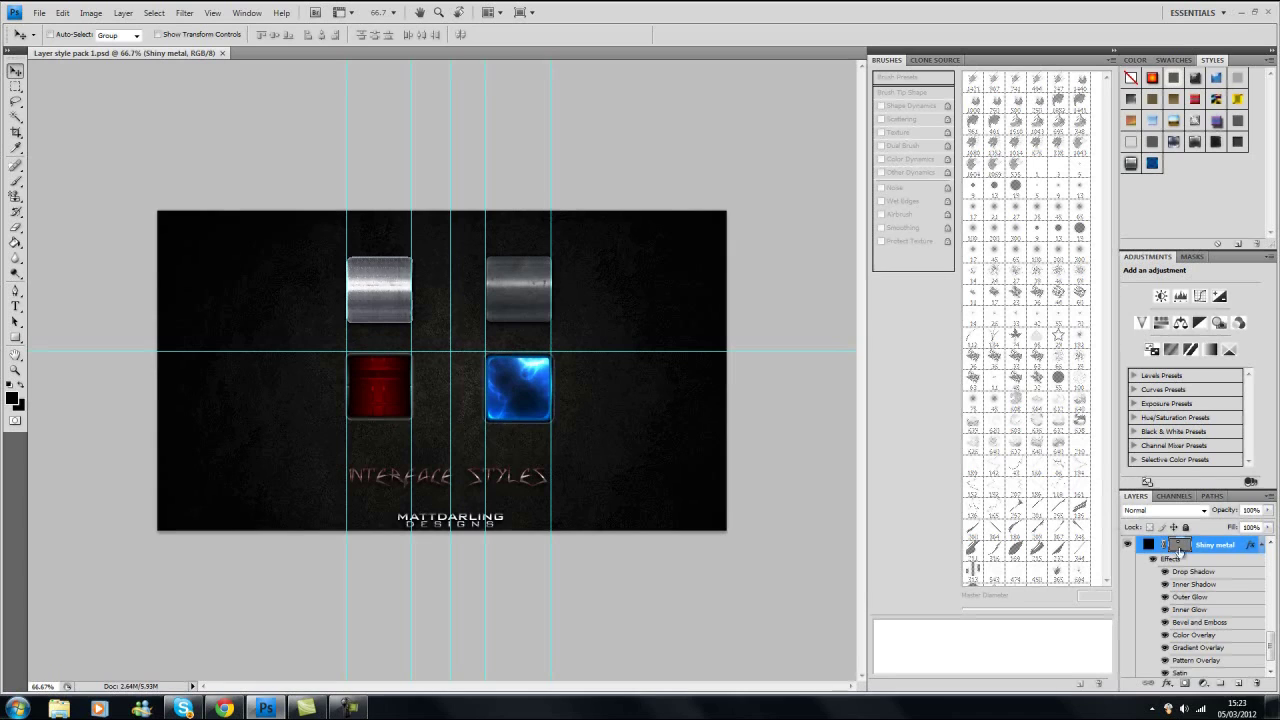
Move Shiny metal below Darker metal and collapse both layers' effects lists
drag(1262, 549, 1262, 653)
scroll(1272, 654, up, 3)
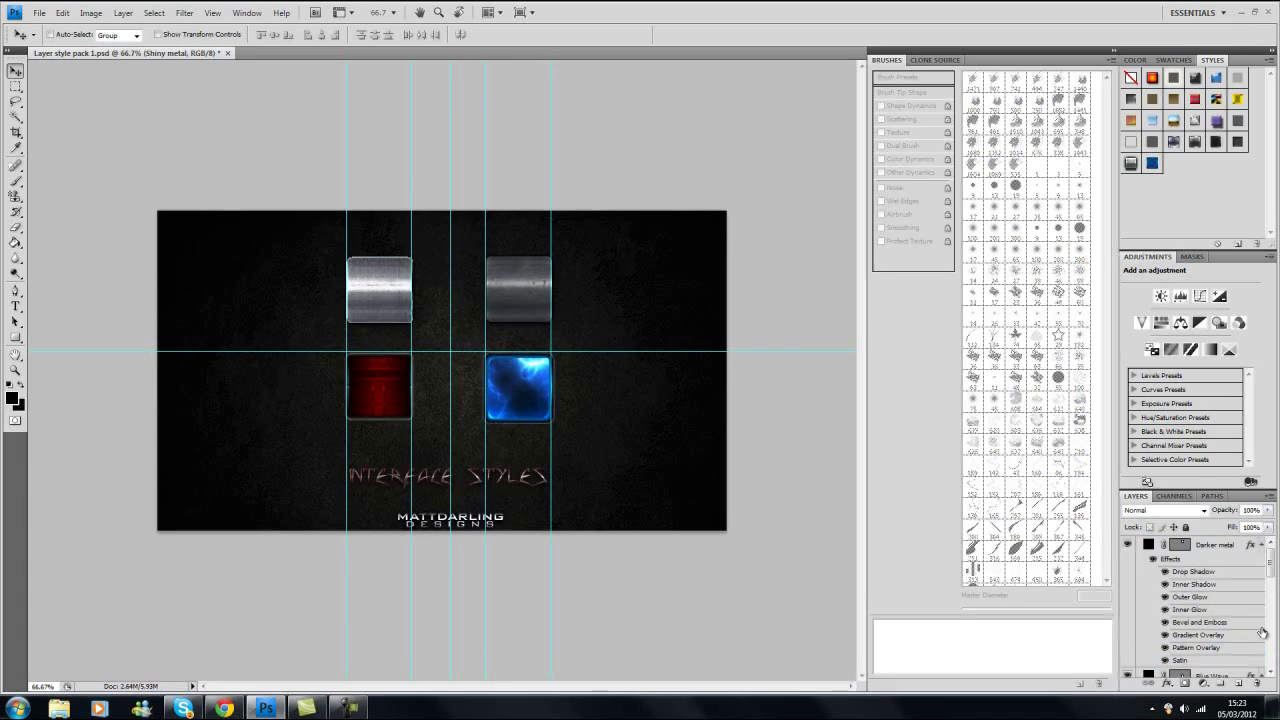
click(1262, 547)
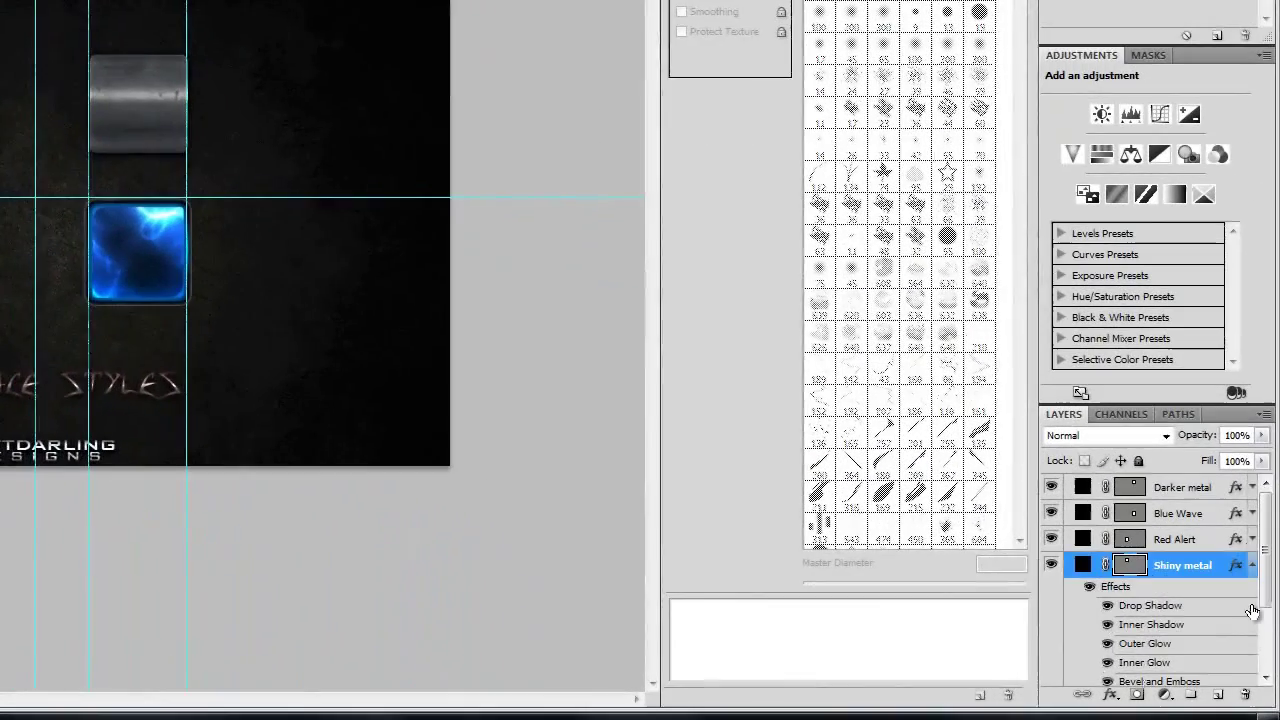
click(1252, 565)
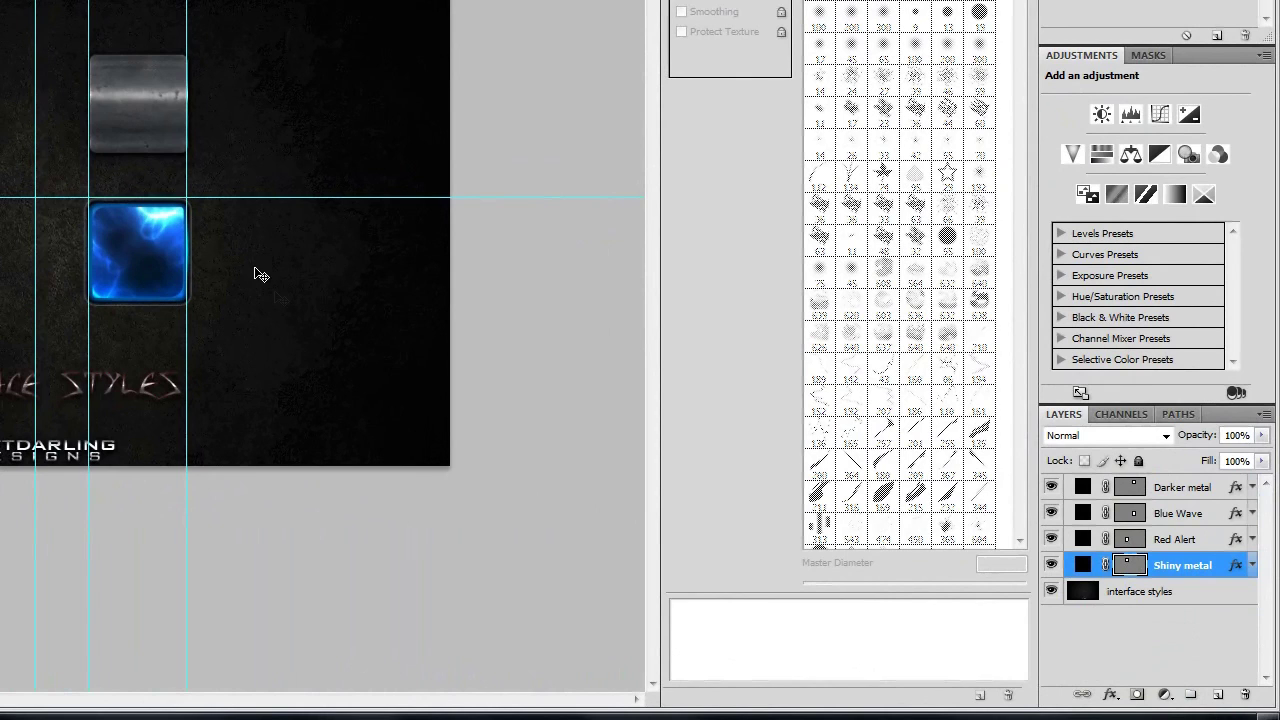
Hide the Blue Wave and Red Alert layers and select Shiny metal
click(1082, 487)
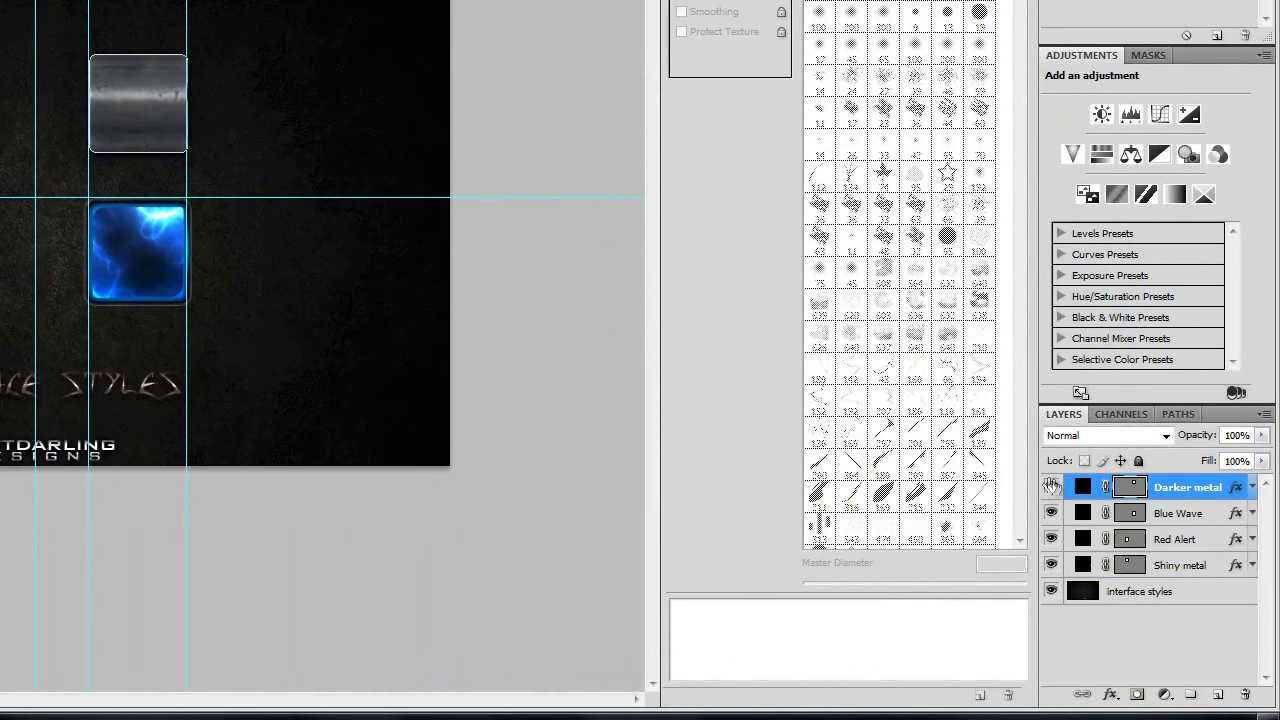
click(1051, 487)
click(1051, 513)
click(1051, 539)
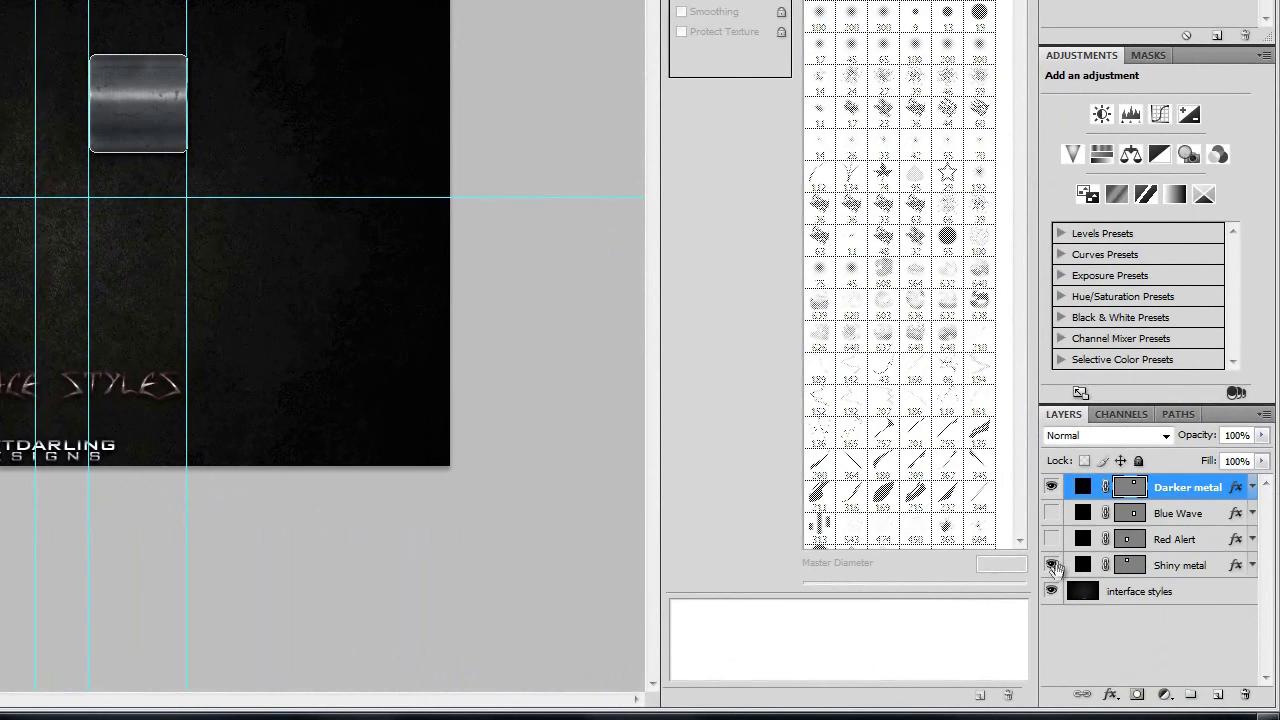
click(1157, 566)
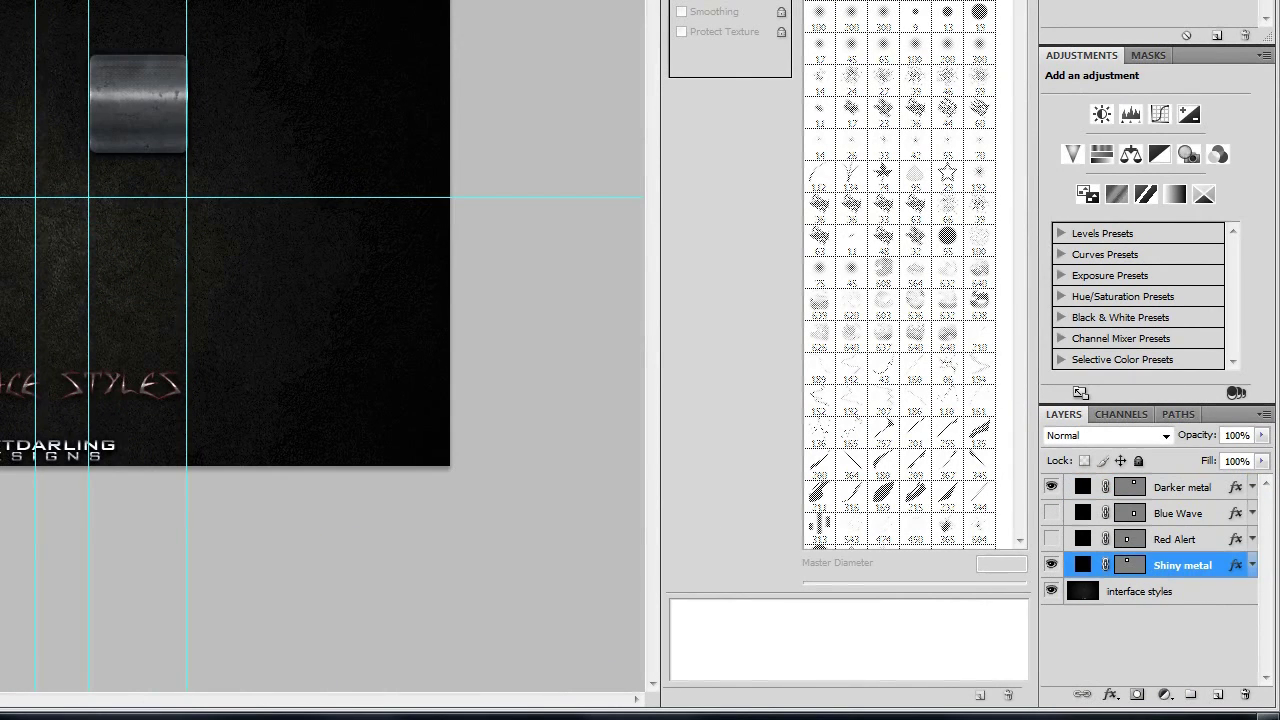
right_click(1171, 567)
Copy the Shiny metal layer's style
click(1170, 585)
right_click(1176, 572)
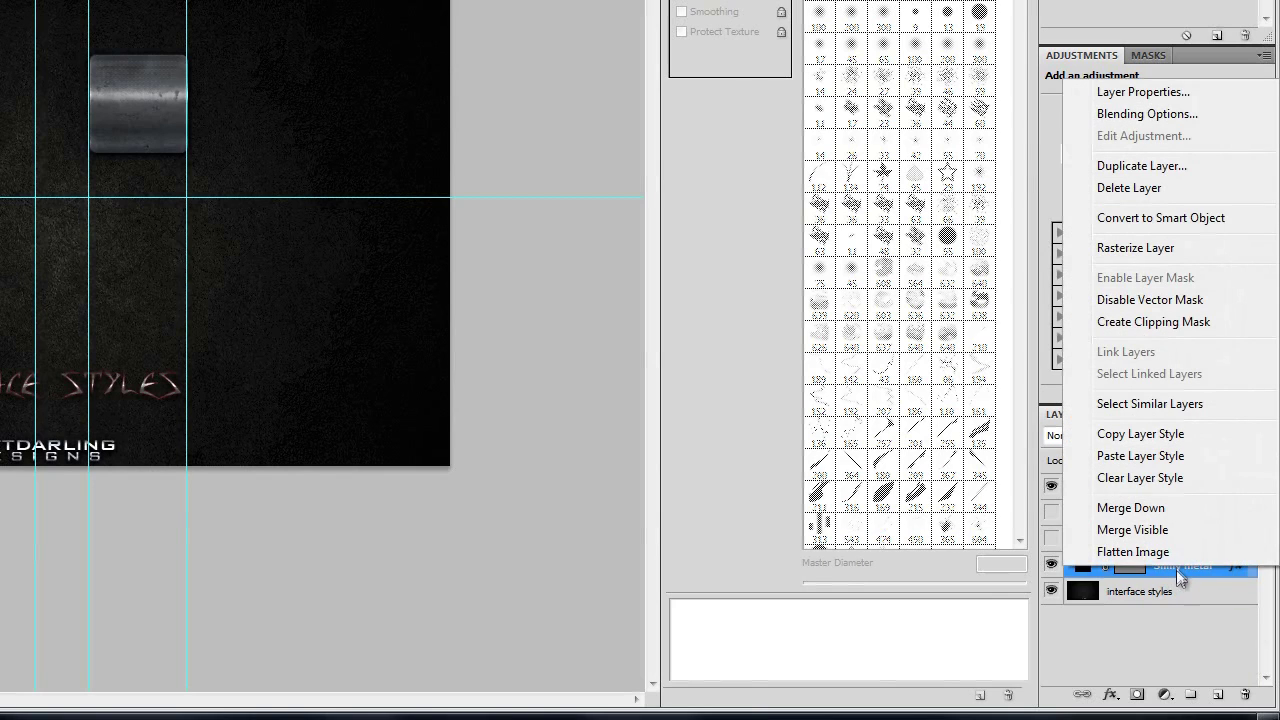
click(1151, 439)
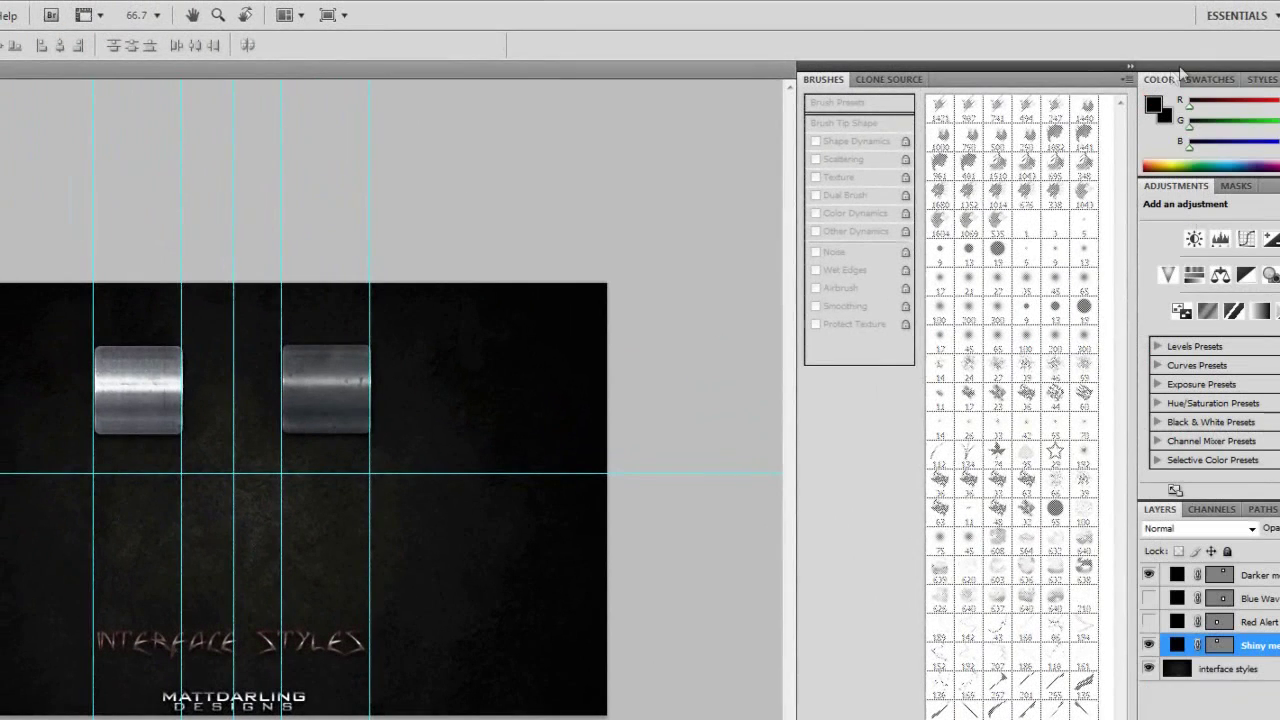
Save the style as a new Styles preset named Metal, then create a blank document
click(1208, 79)
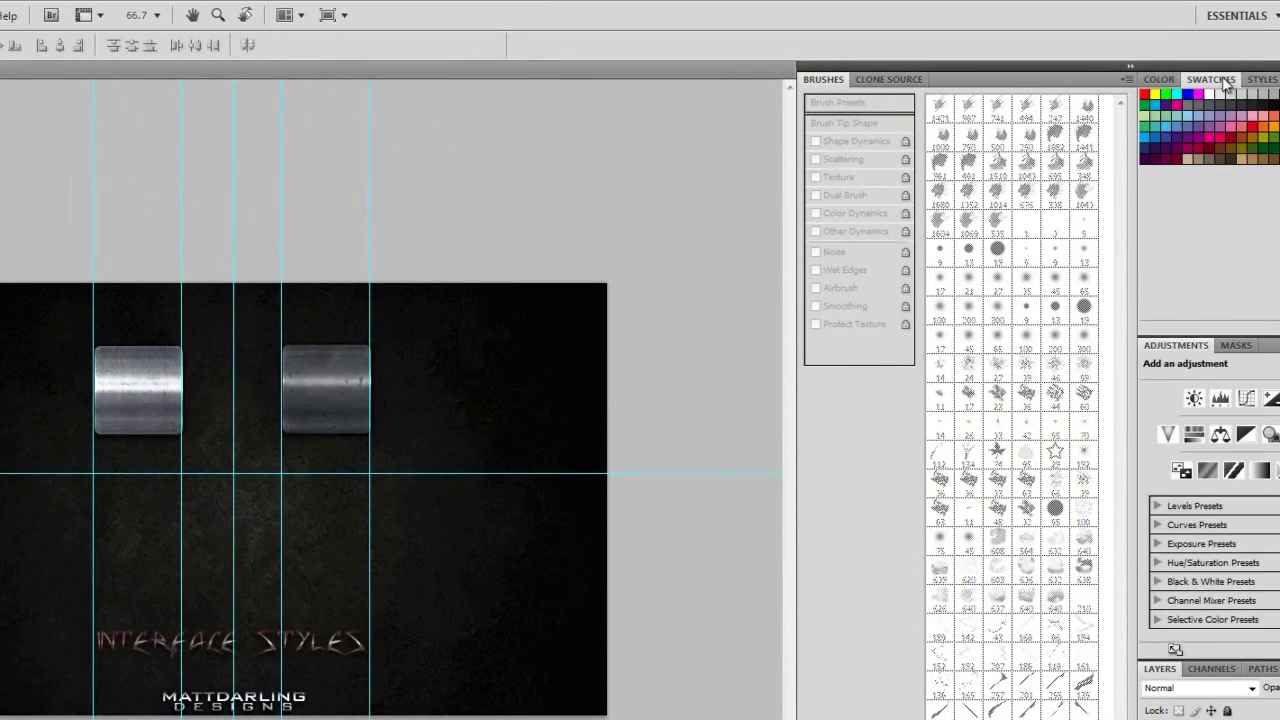
click(1263, 80)
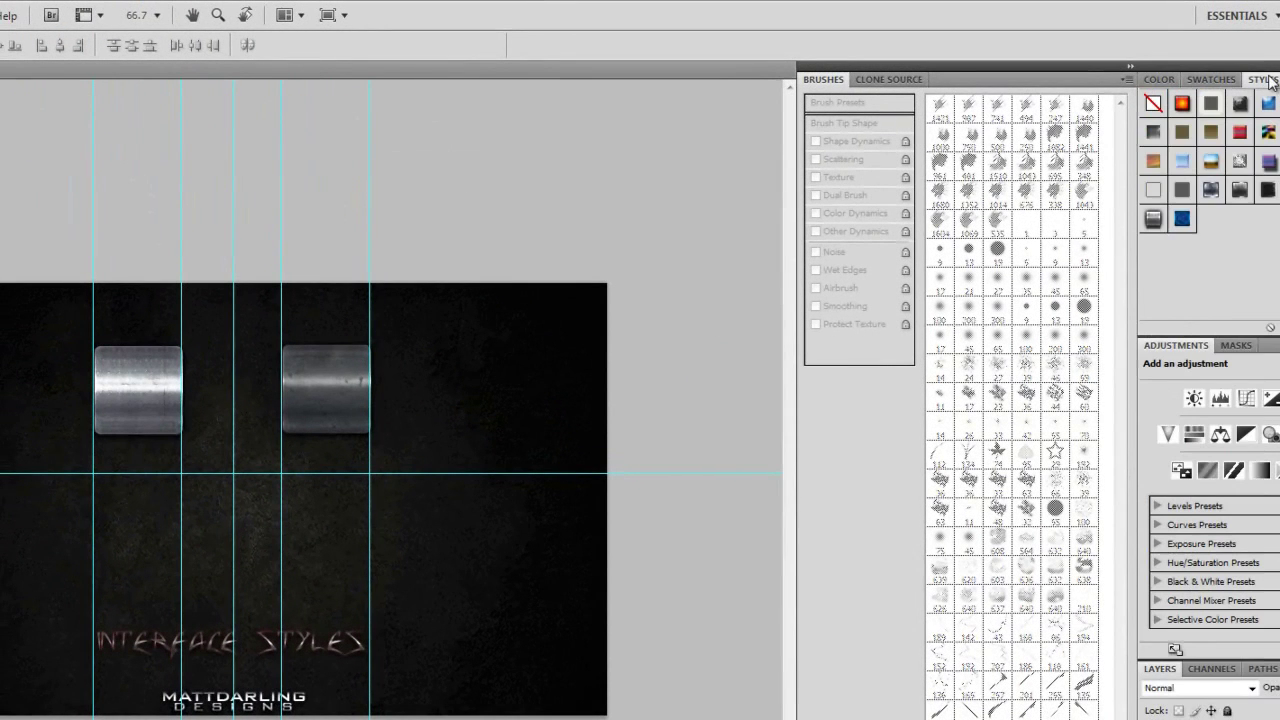
click(1213, 237)
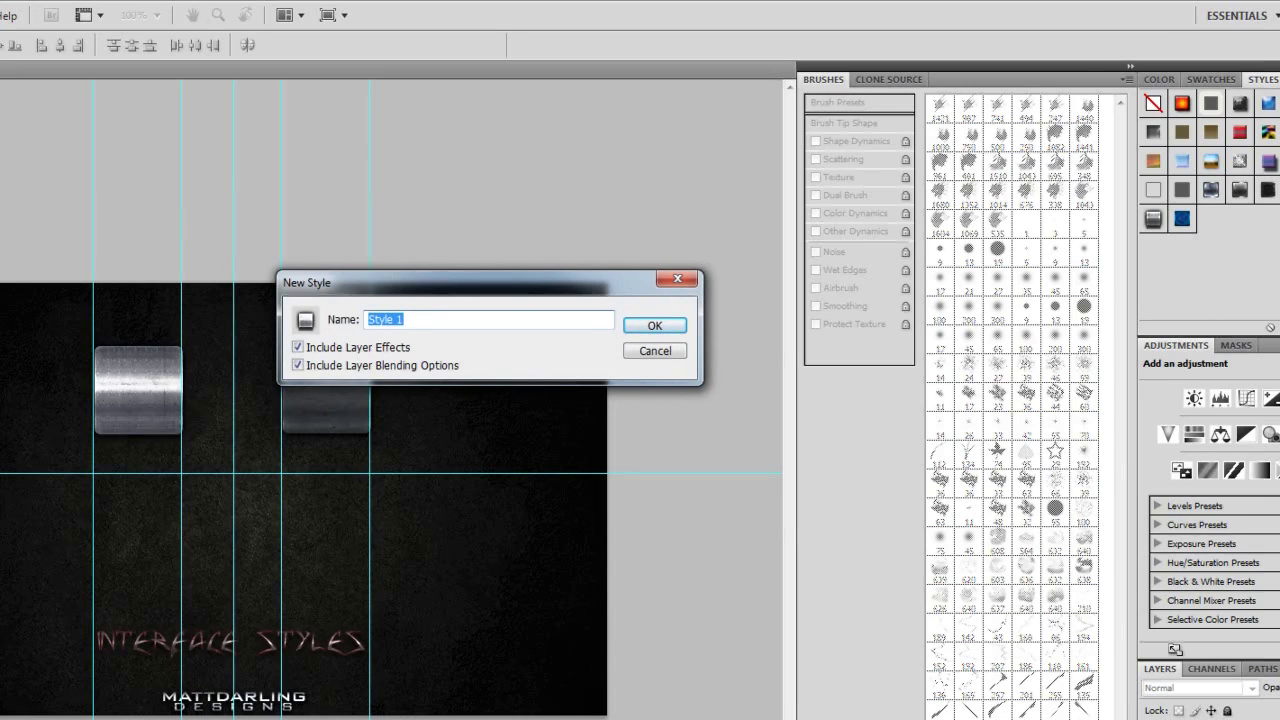
key(BackSpace)
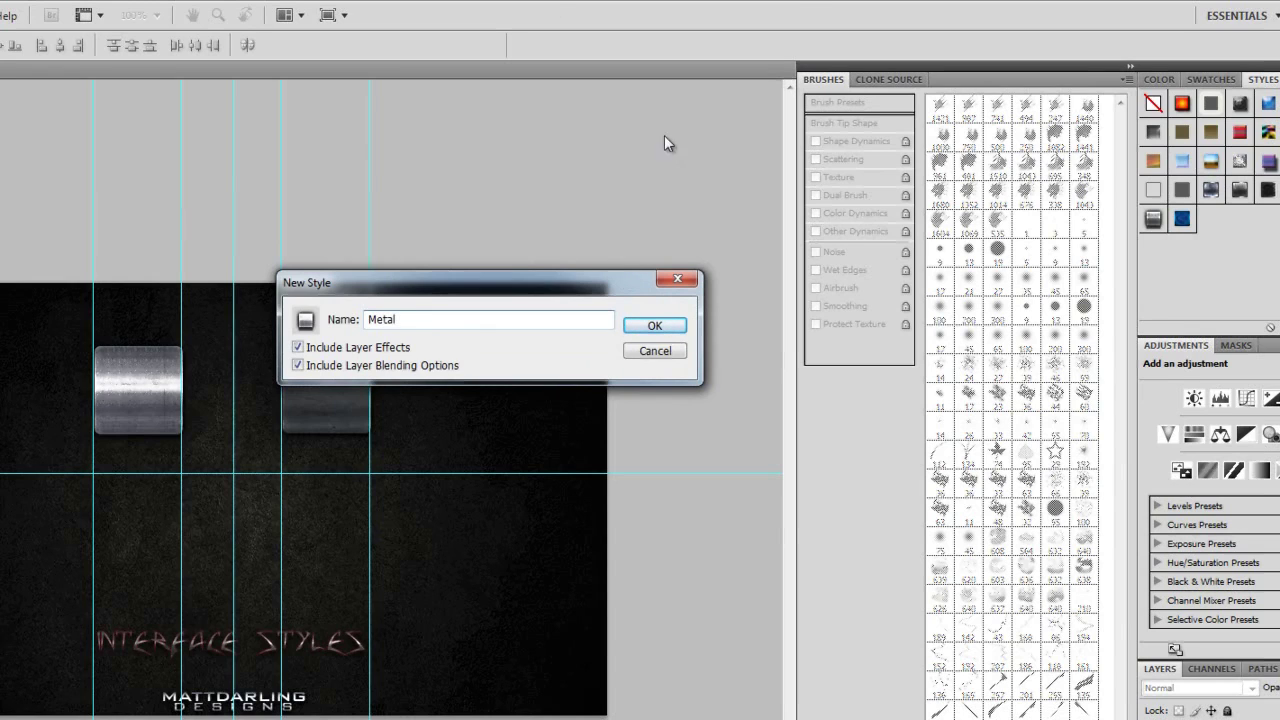
click(654, 326)
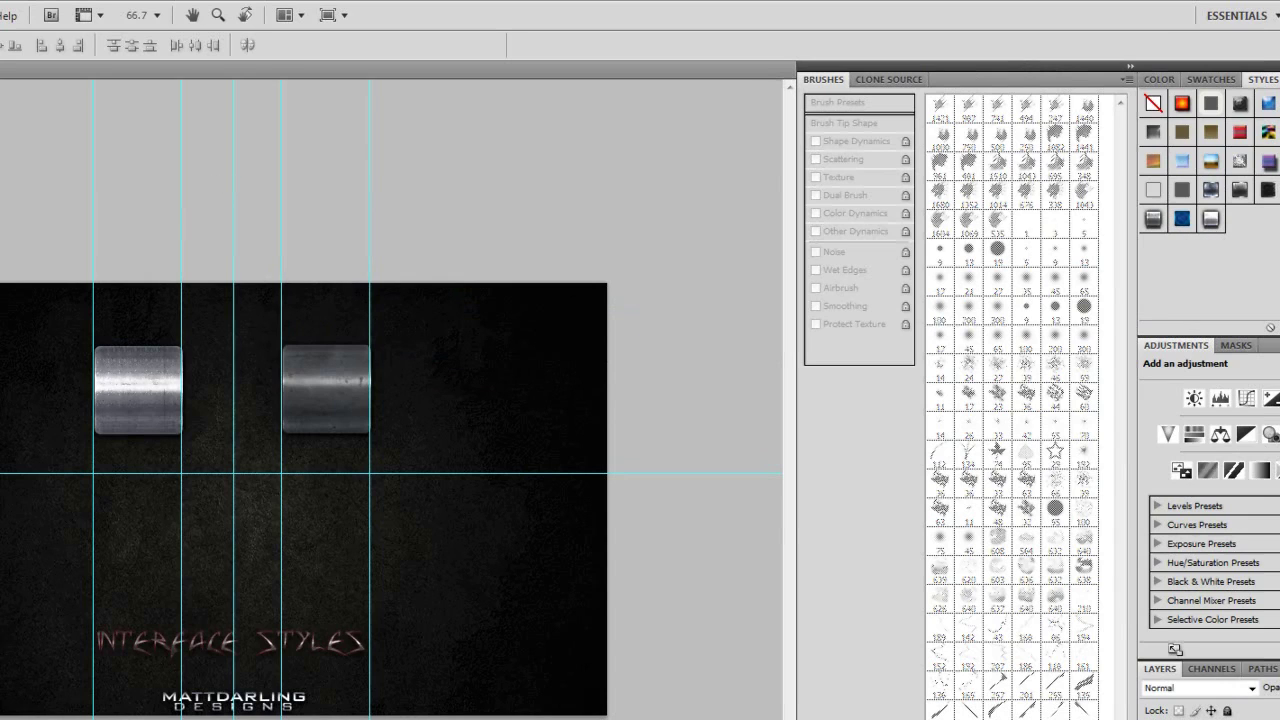
key(ctrl+n)
key(Return)
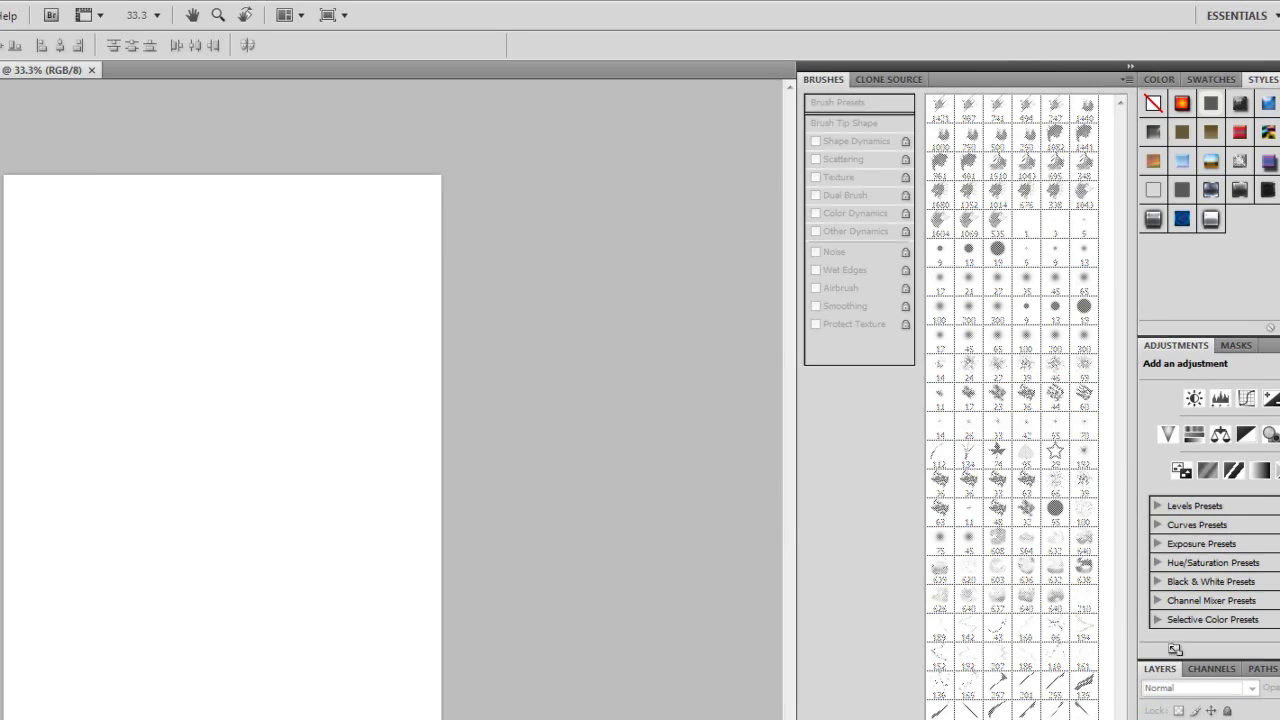
Draw a closed, curved crescent path with the Pen tool
key(p)
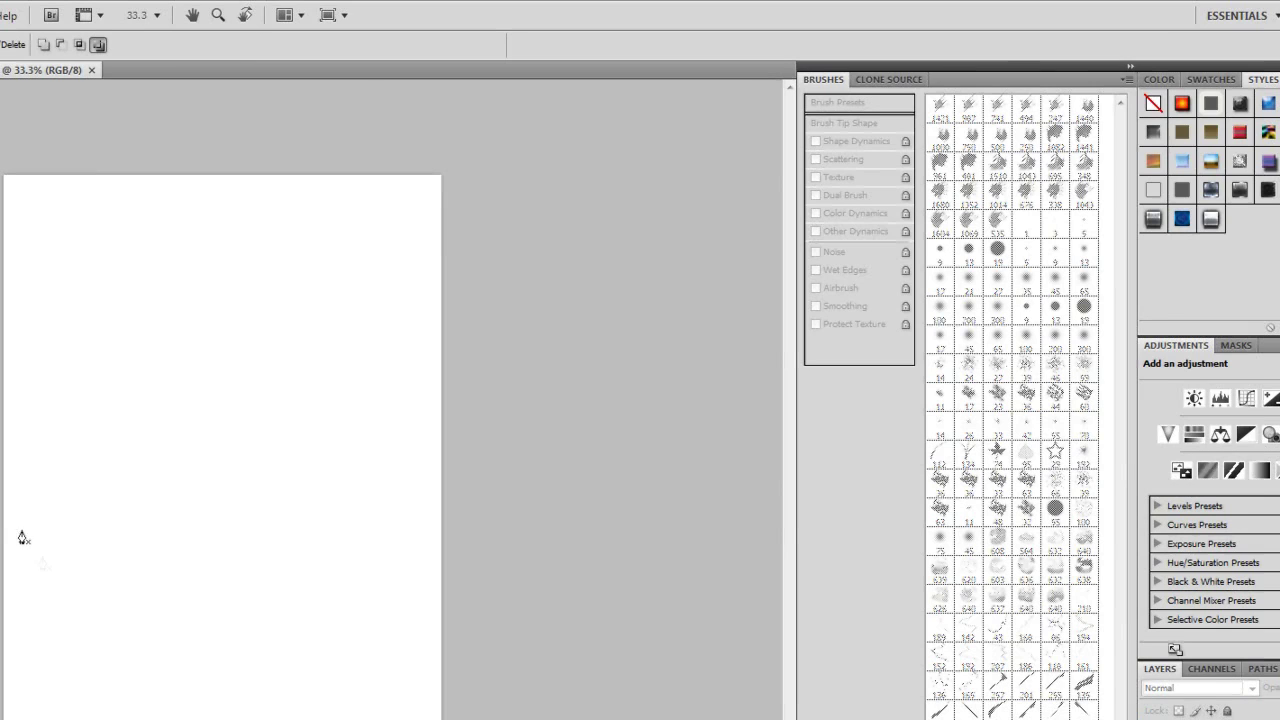
click(57, 621)
drag(205, 305, 87, 77)
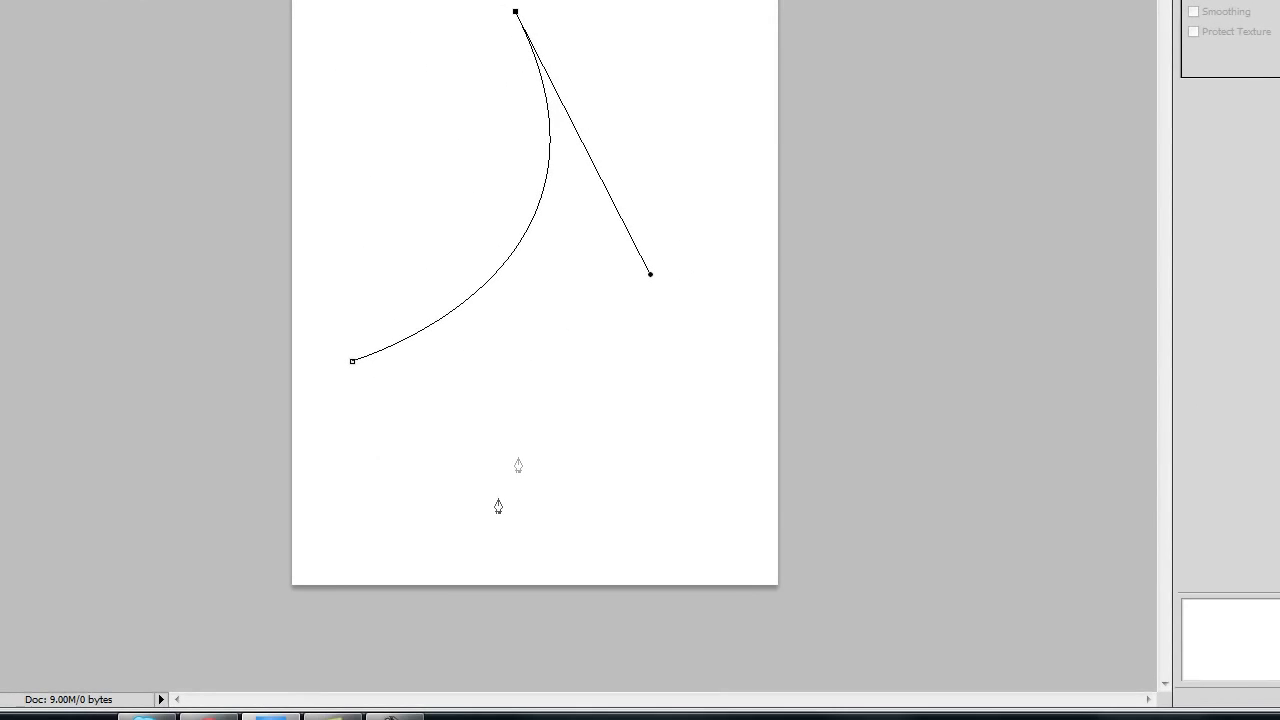
drag(435, 432, 64, 546)
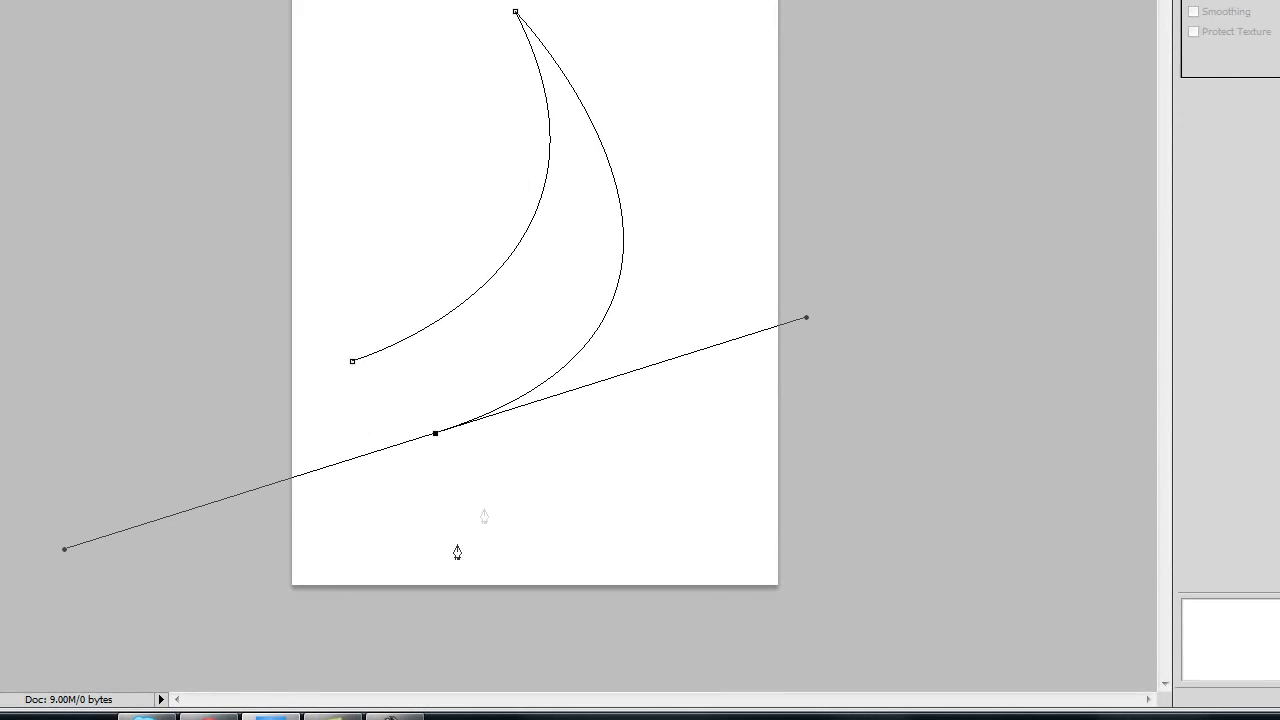
alt+click(435, 433)
click(352, 362)
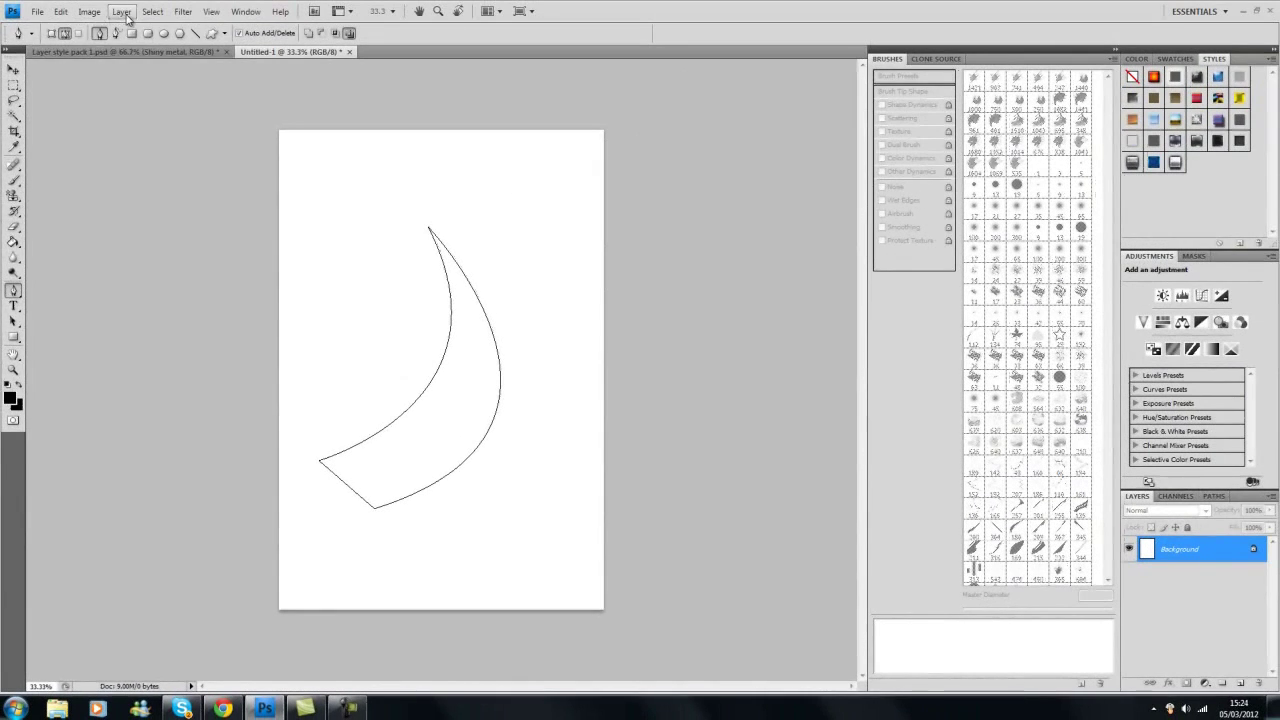
click(121, 11)
Add a new Layer 1 and fill the crescent path with black
mouse_move(92, 28)
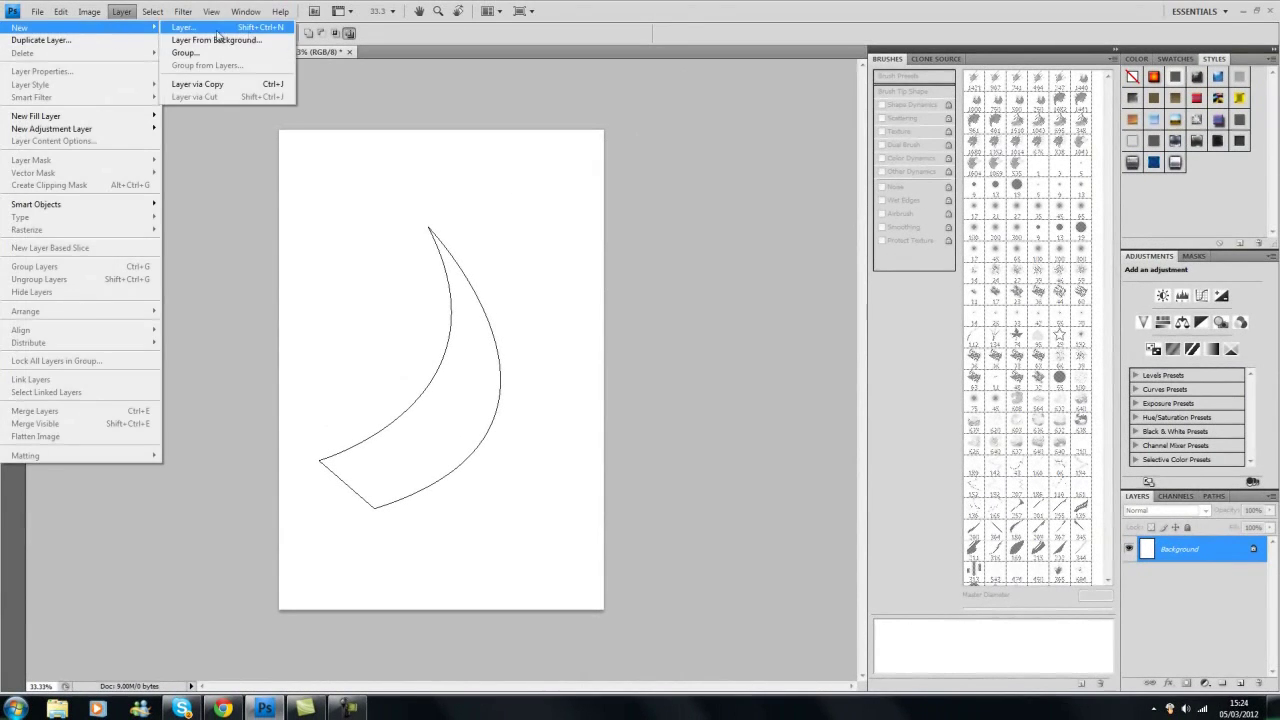
click(218, 30)
click(755, 225)
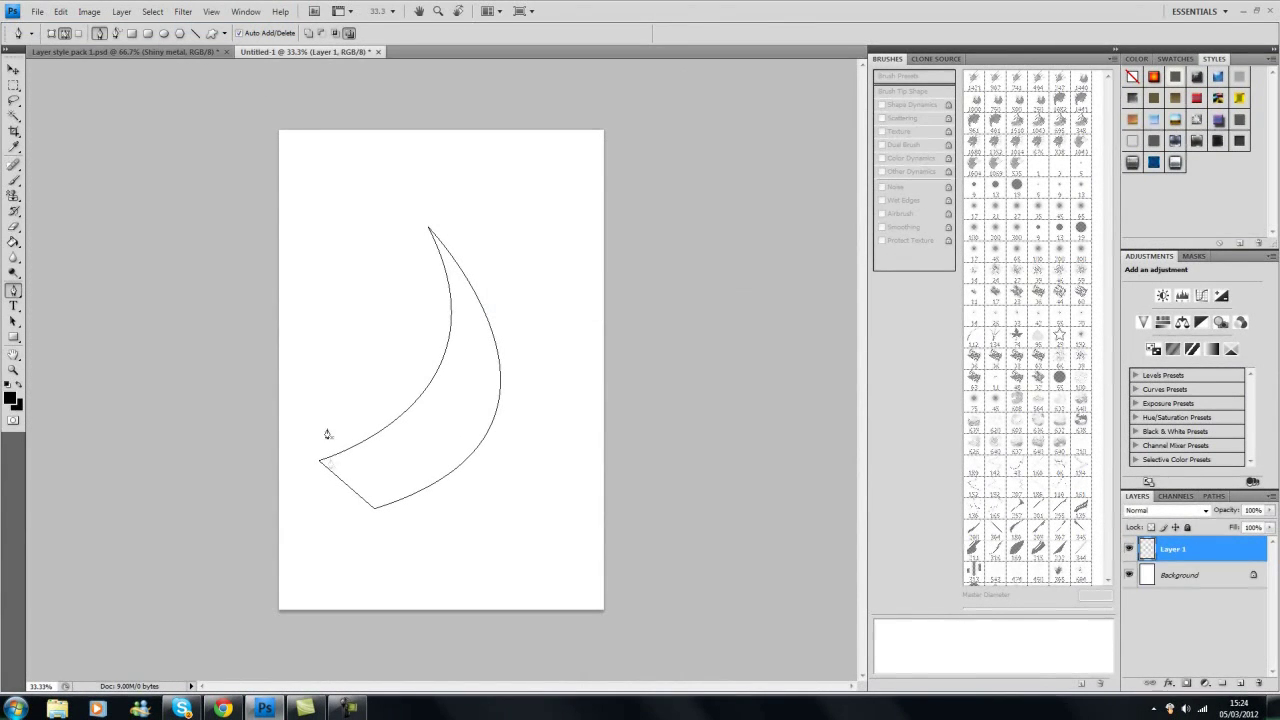
right_click(388, 358)
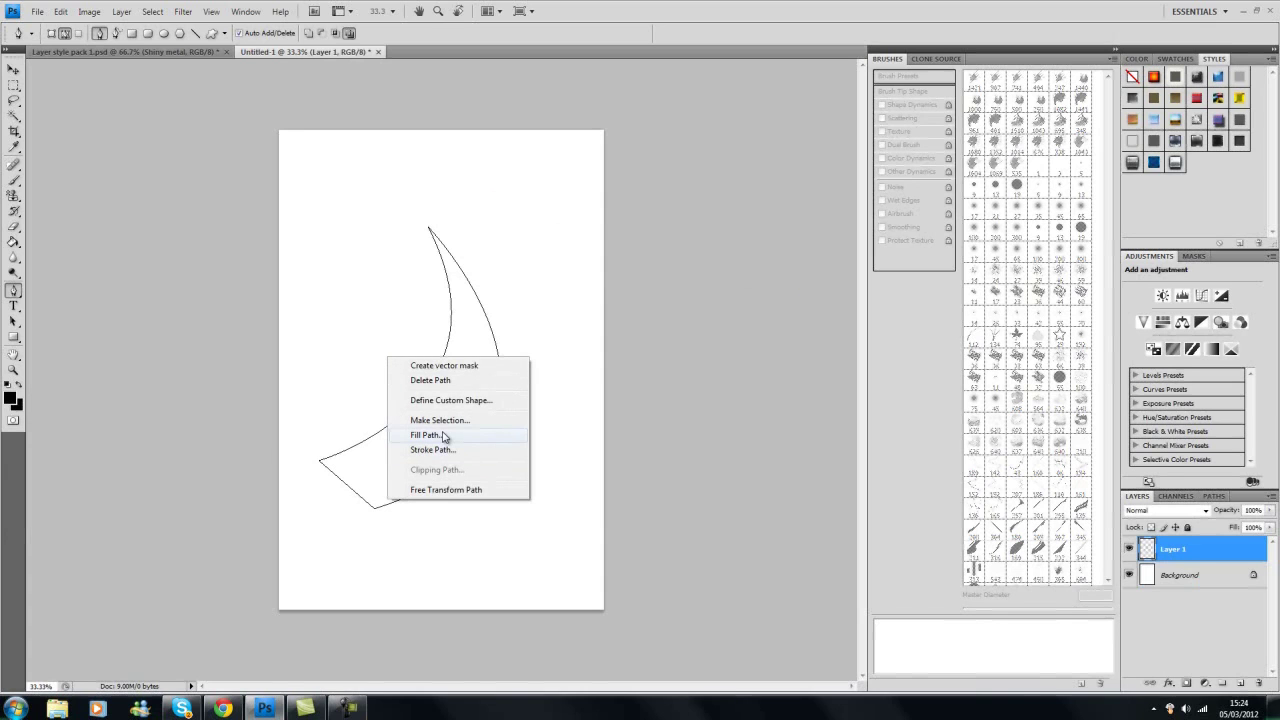
click(445, 435)
click(727, 195)
Delete the path outline, shift the crescent up-left, and apply the shiny metal style
key(p)
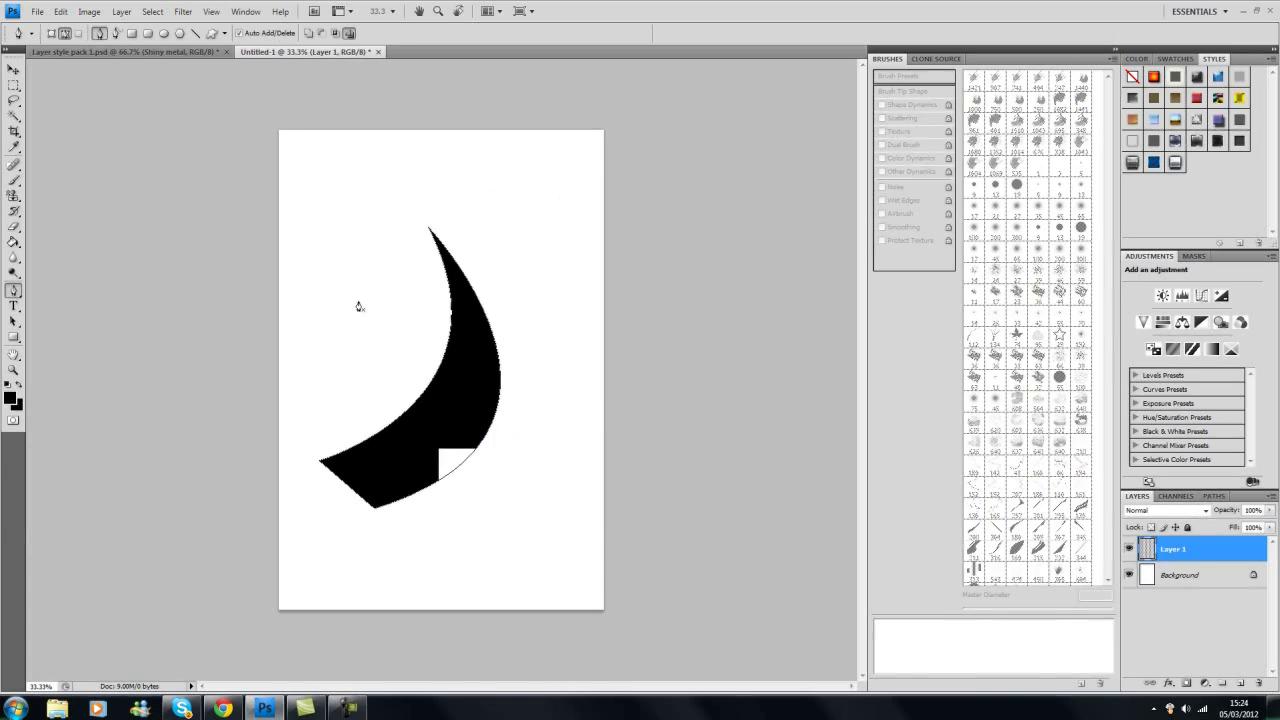
right_click(357, 305)
click(399, 327)
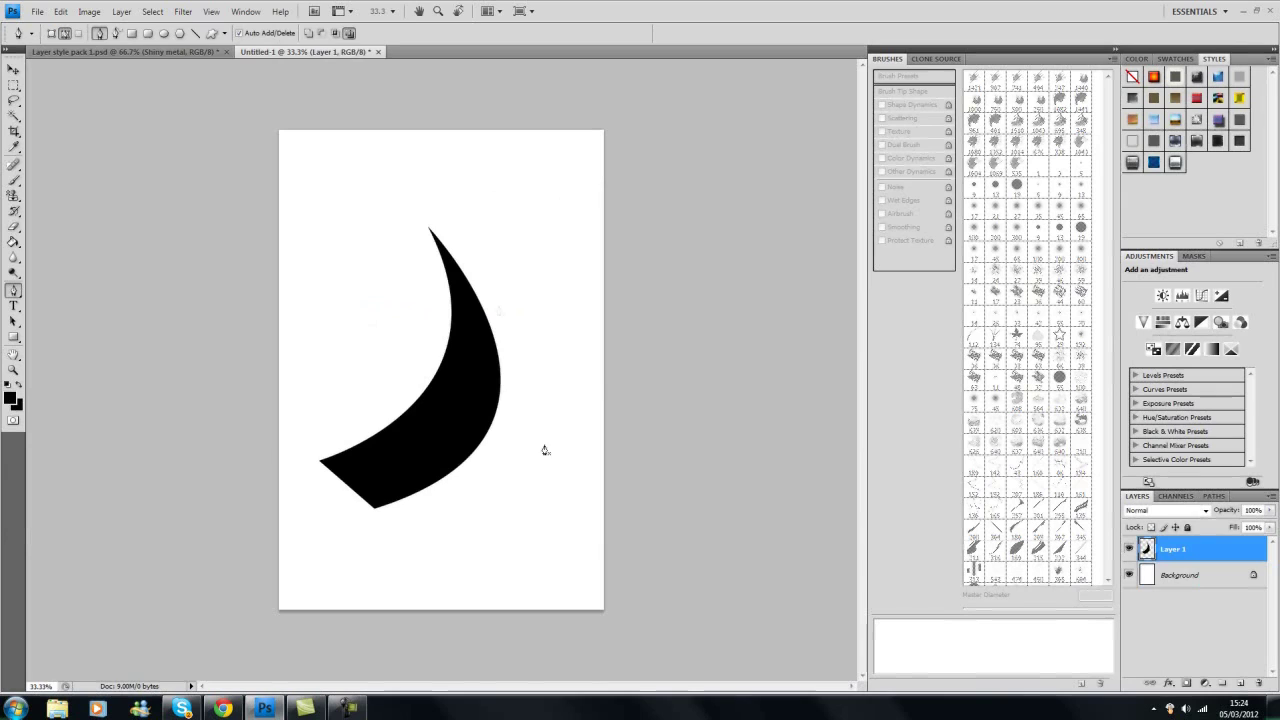
click(13, 70)
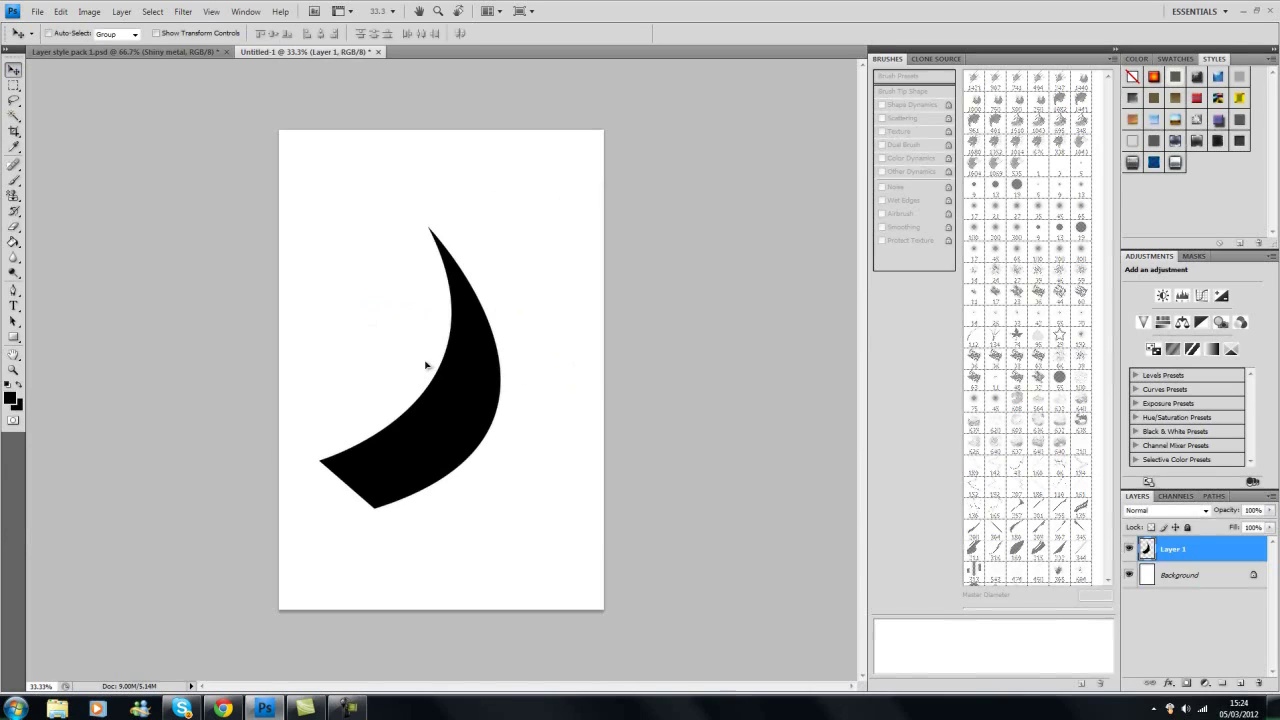
drag(425, 365, 405, 346)
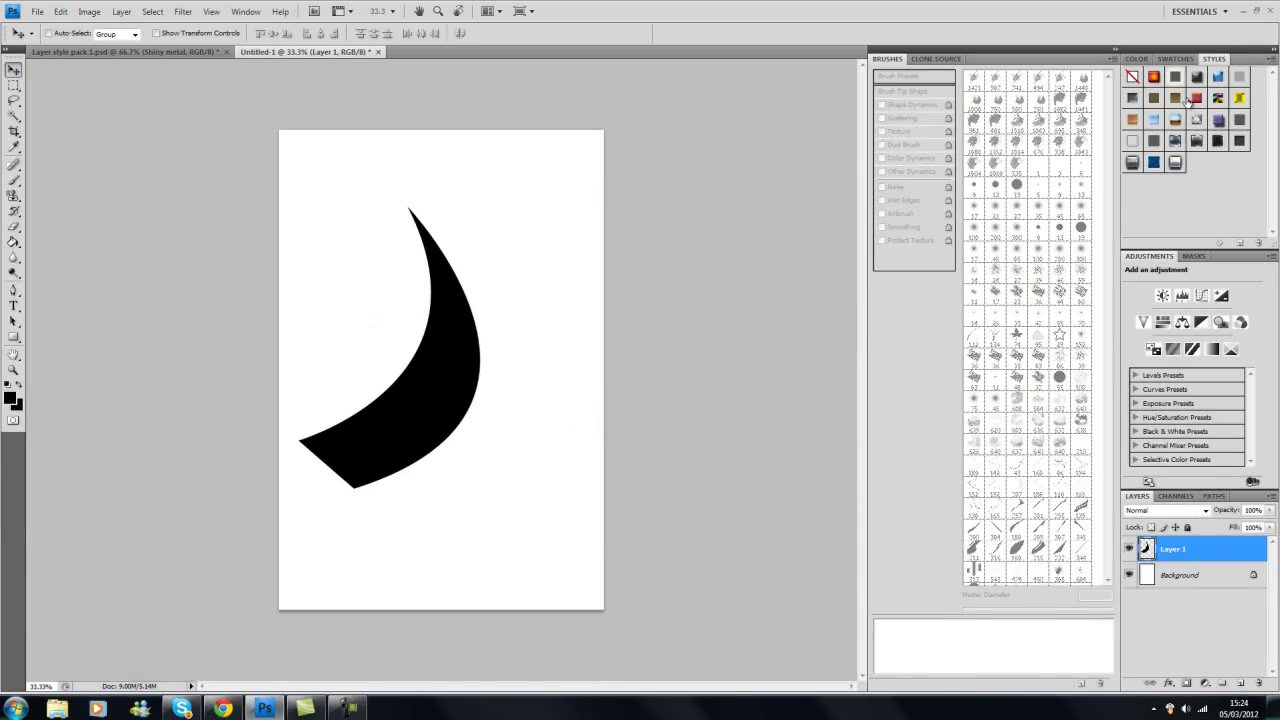
click(1175, 162)
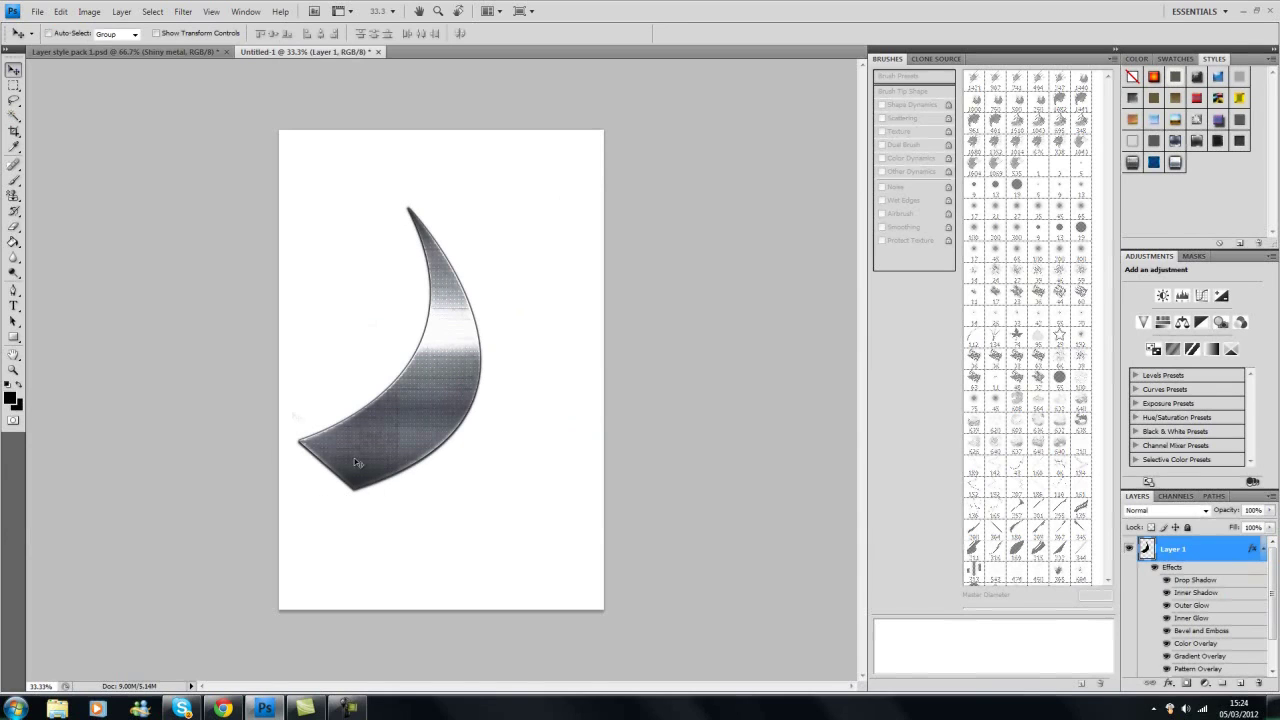
Collapse Layer 1's effects list and nudge the metal crescent slightly up and right
click(1263, 550)
click(1265, 551)
click(1265, 551)
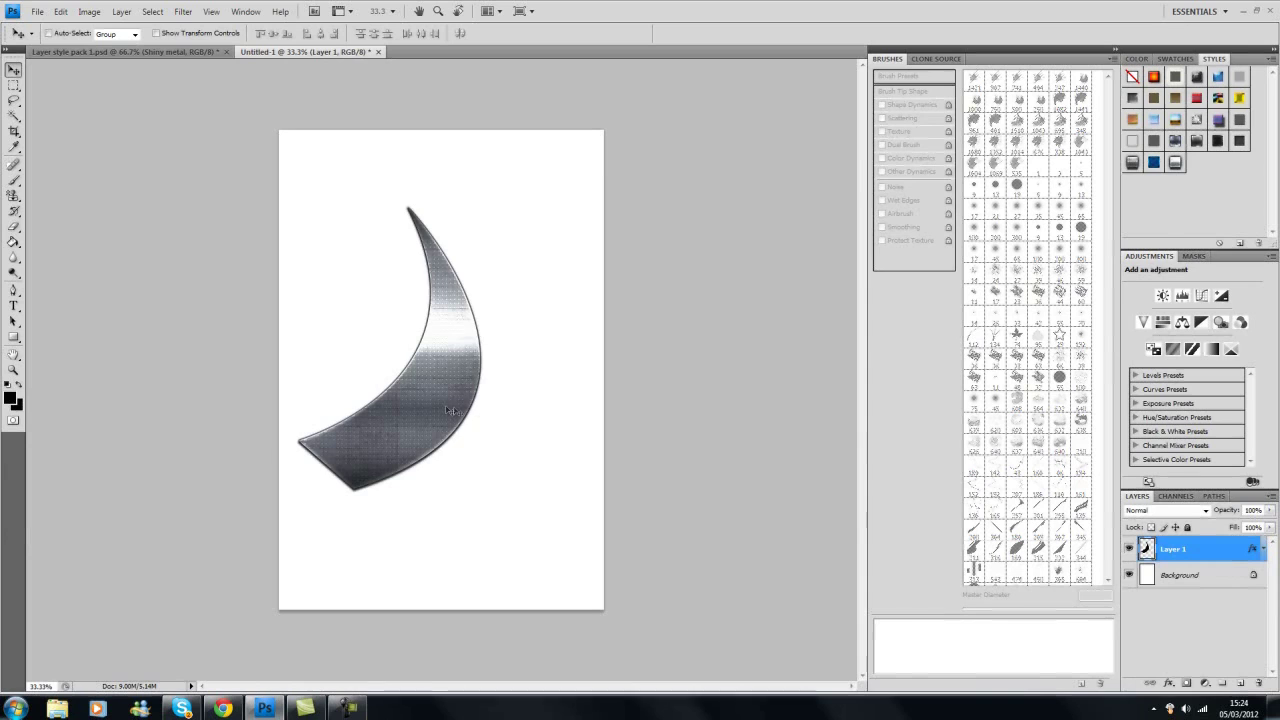
drag(443, 389, 450, 377)
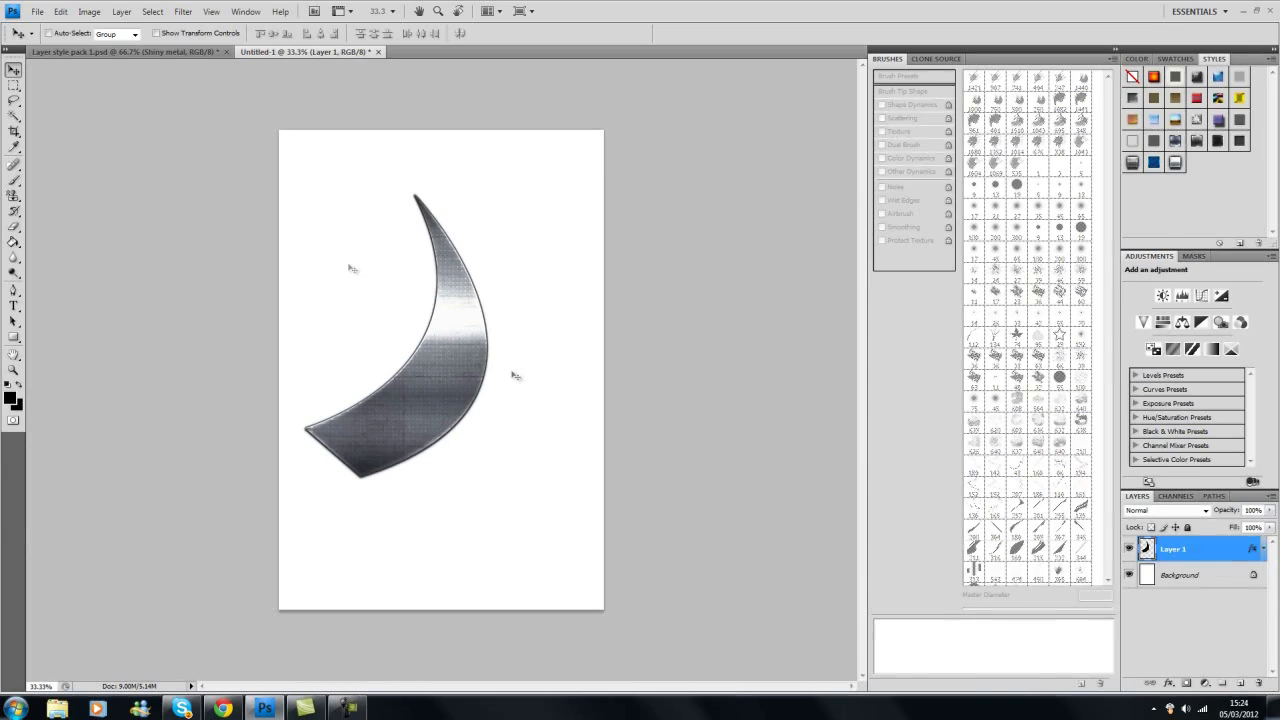
Duplicate Layer 1 as Layer 1 copy and shift it right of the original
right_click(1185, 549)
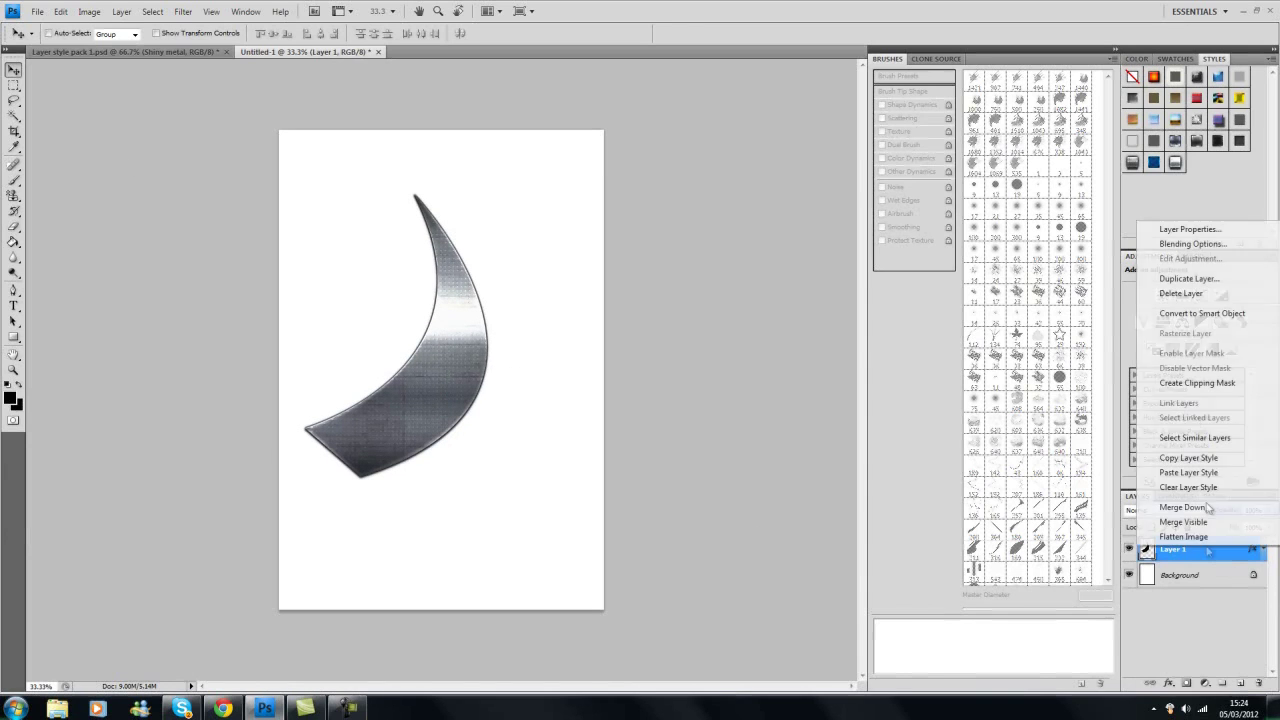
click(1181, 280)
click(749, 217)
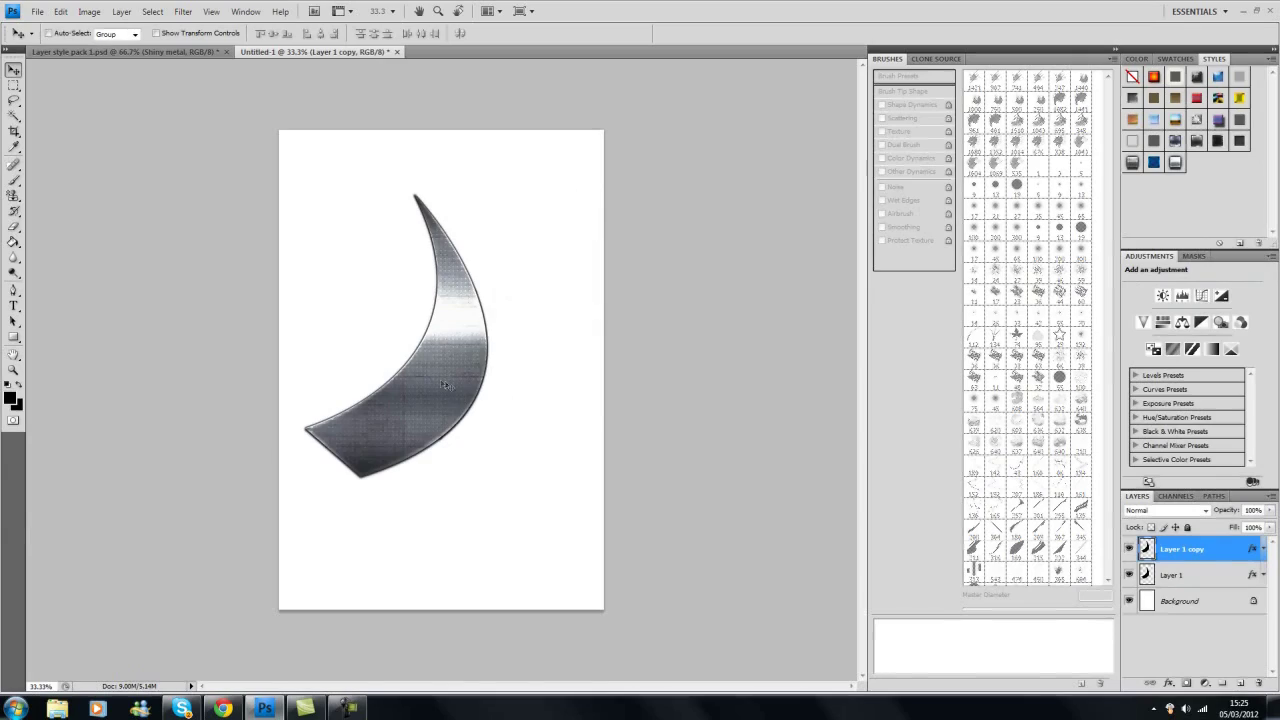
drag(469, 394, 497, 388)
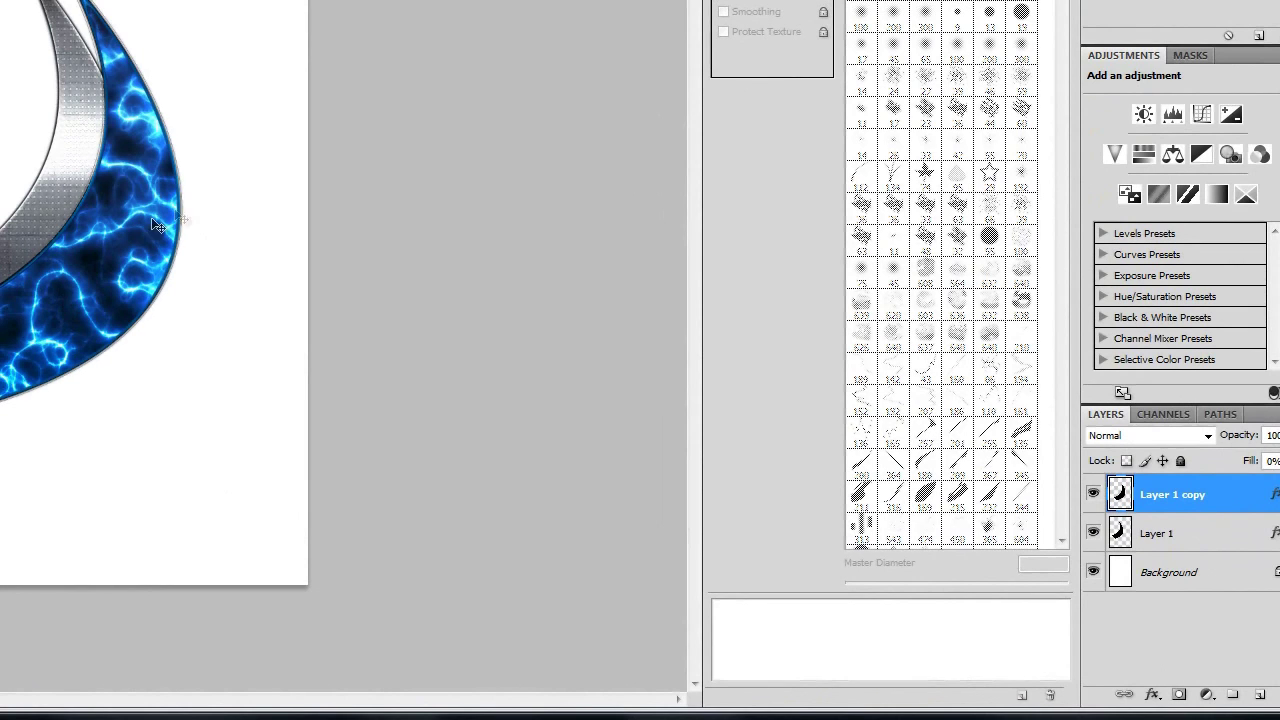
Move the blue electric crescent left and down, then merge the layers and undo it
drag(150, 225, 127, 232)
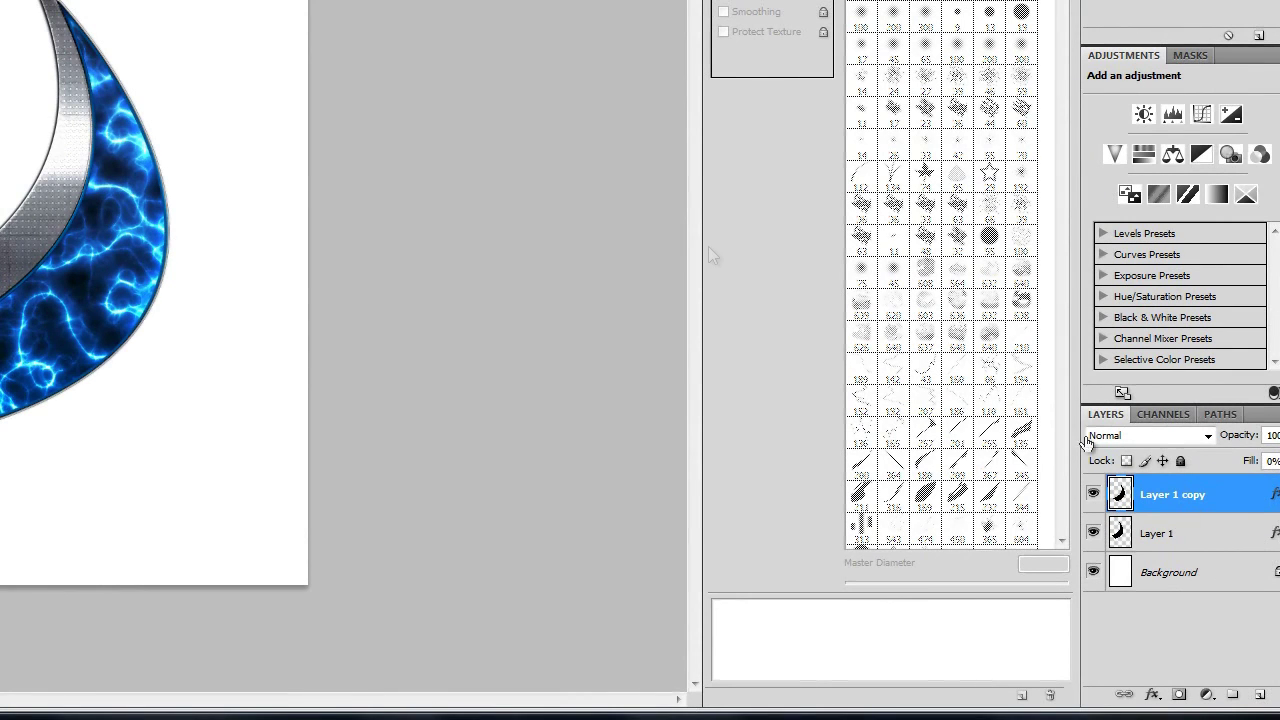
right_click(1214, 506)
click(1162, 458)
key(ctrl+z)
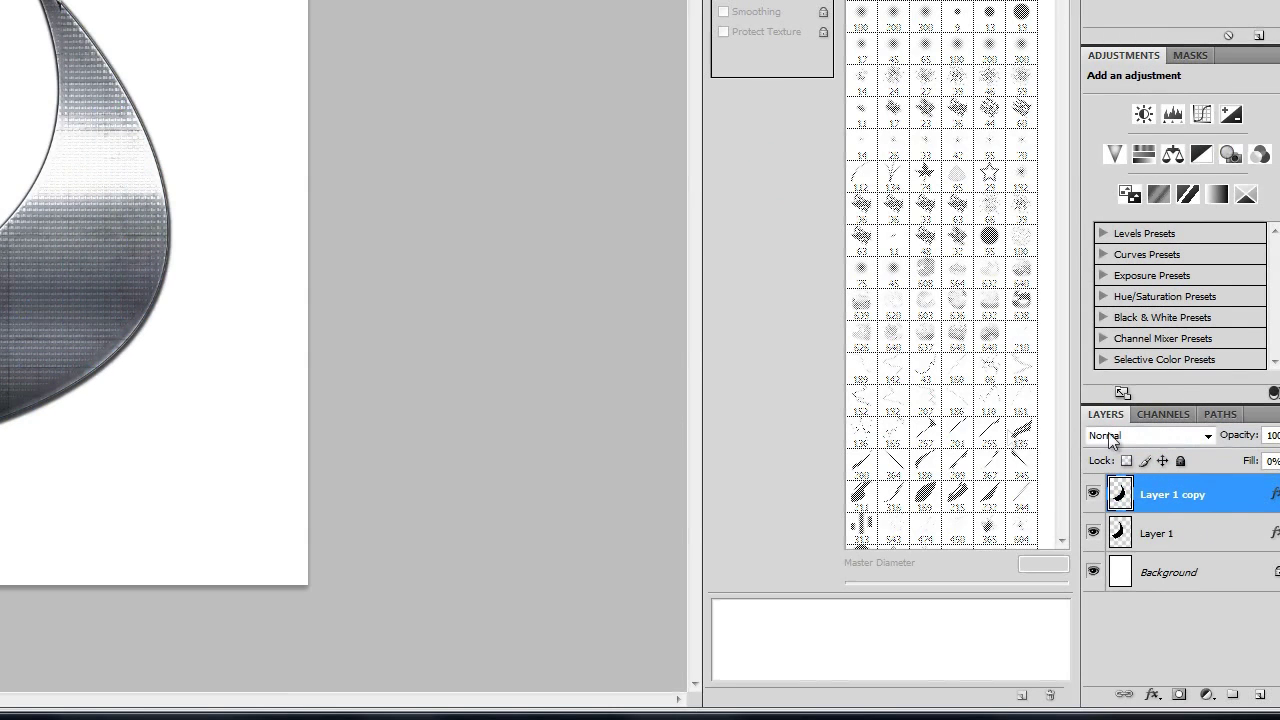
Duplicate Layer 1 copy as Layer 1 copy 2
right_click(1228, 495)
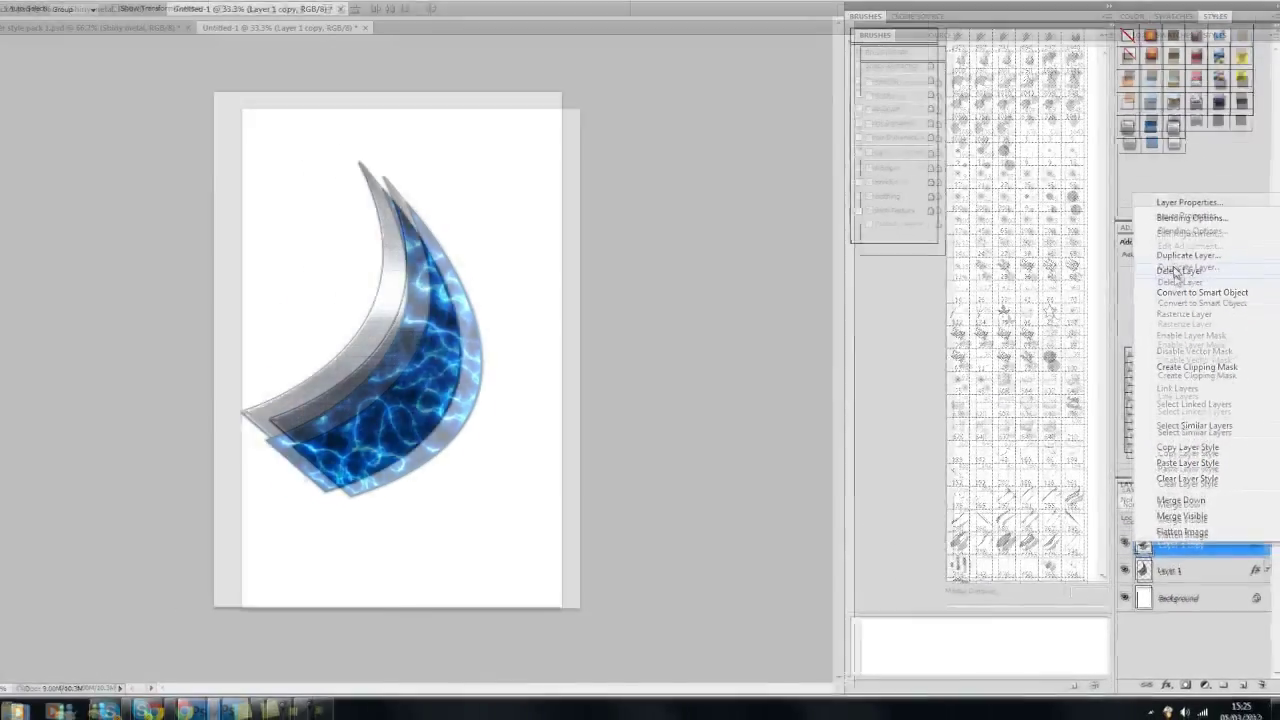
click(1178, 262)
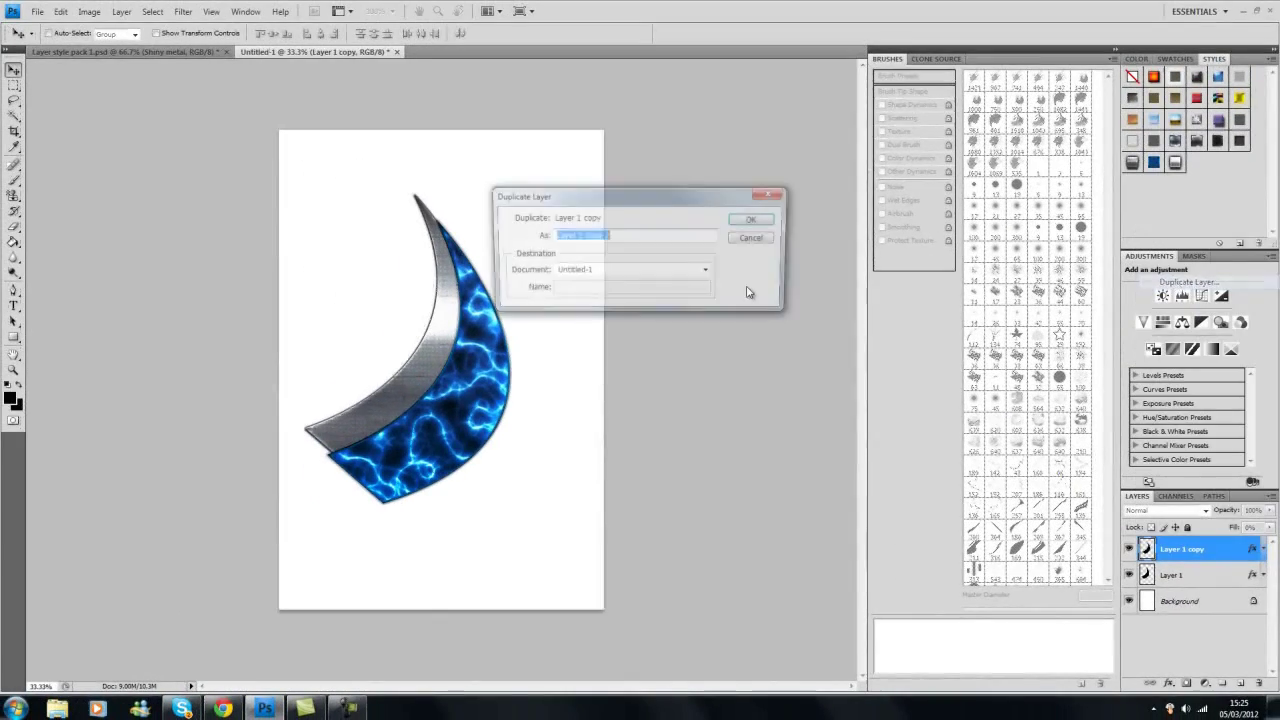
click(736, 218)
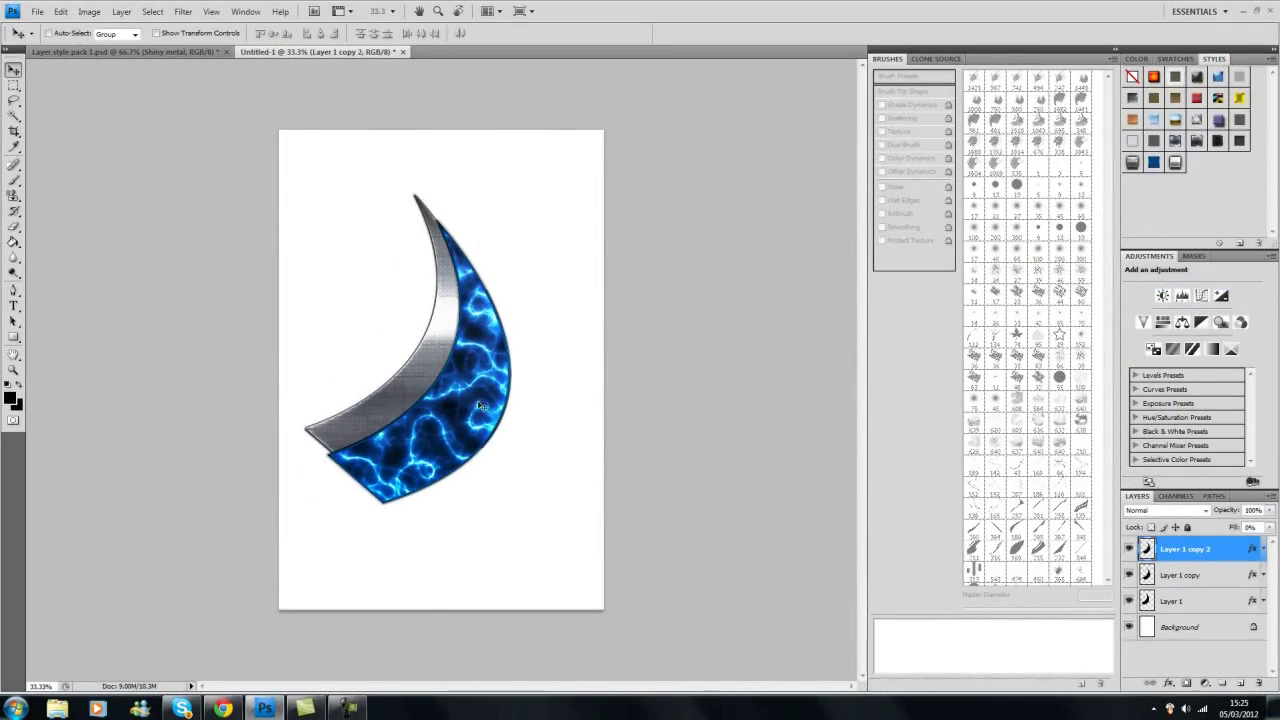
Try grunge and tiled steel styles, settle on brushed metal, and nudge the crescent left
click(1133, 163)
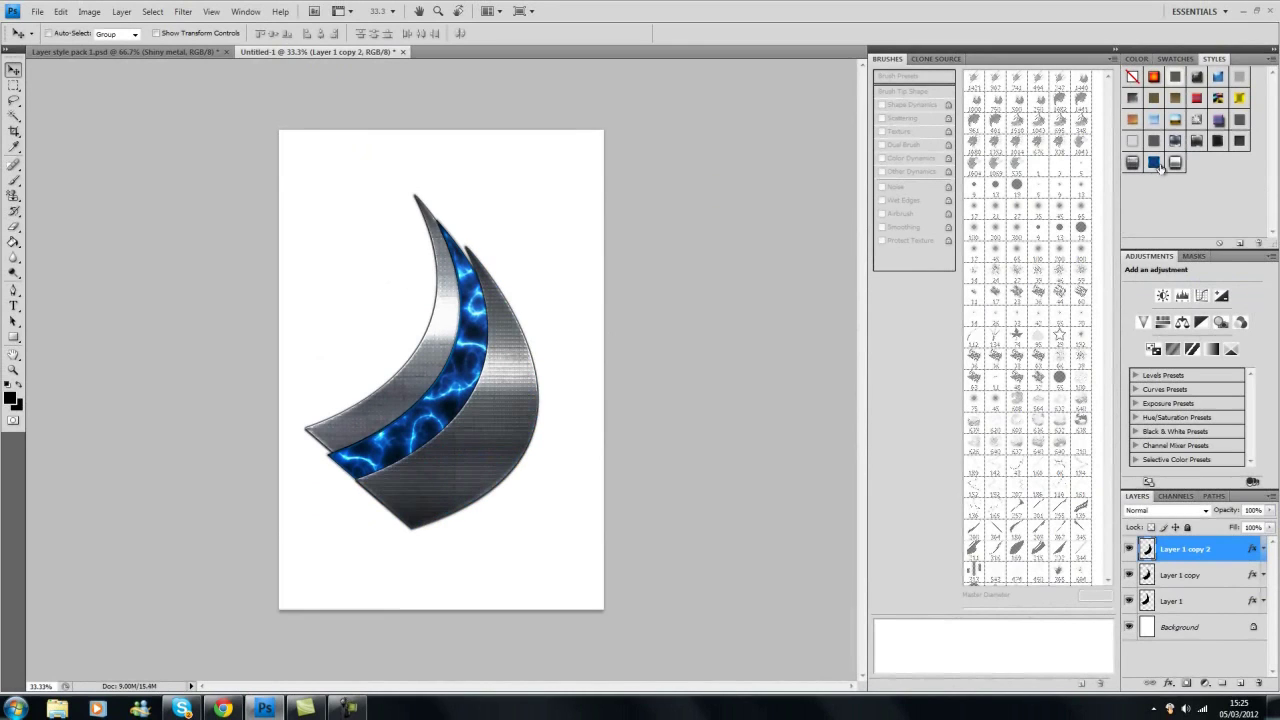
click(1200, 145)
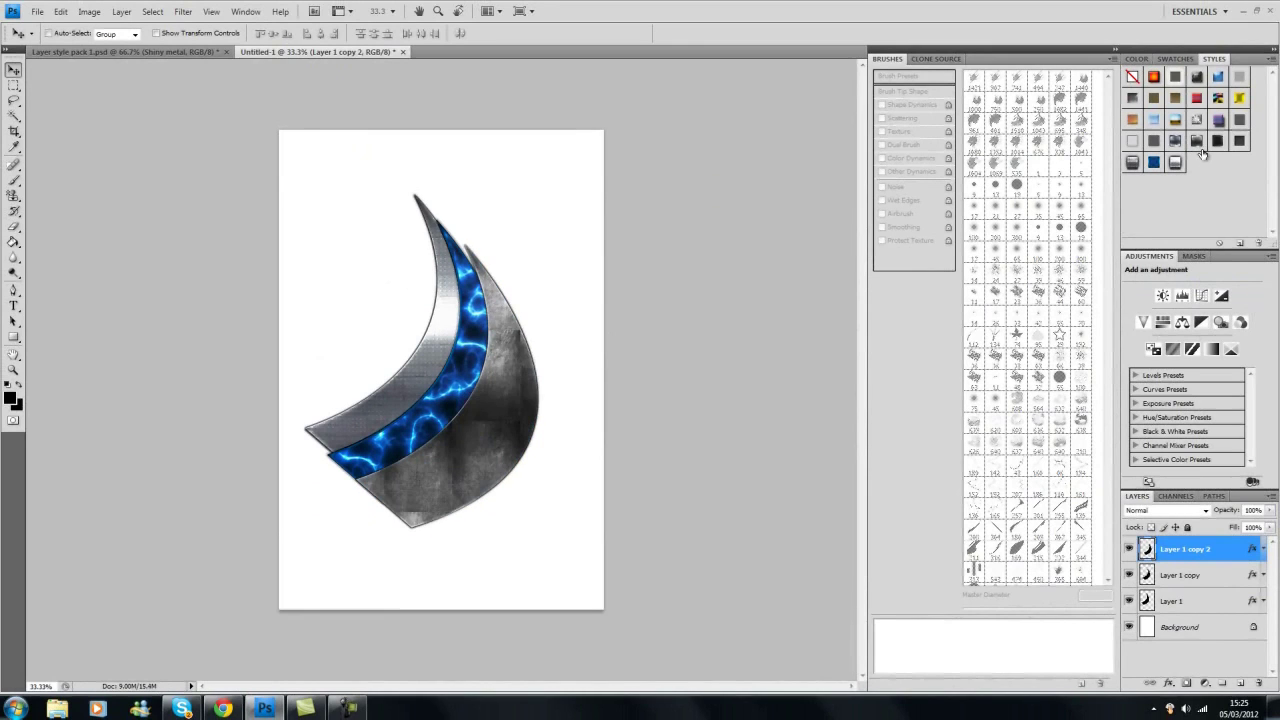
click(1176, 141)
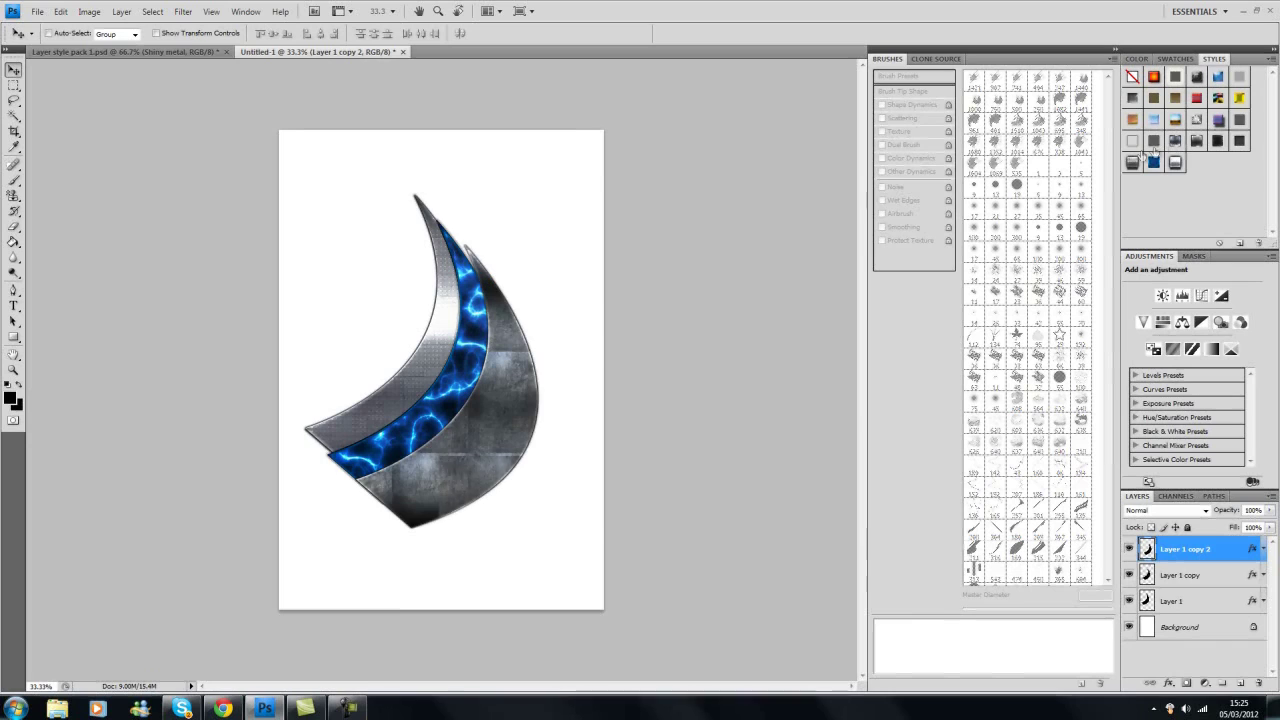
click(1132, 164)
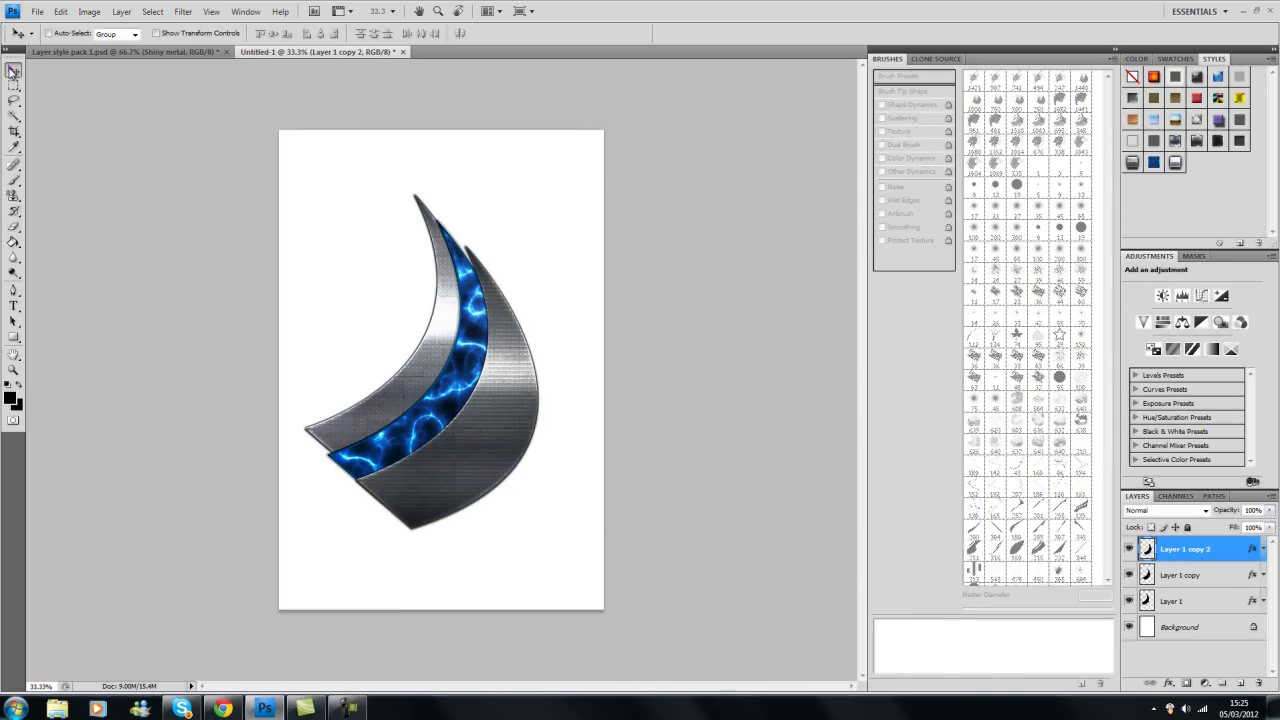
drag(522, 352, 516, 351)
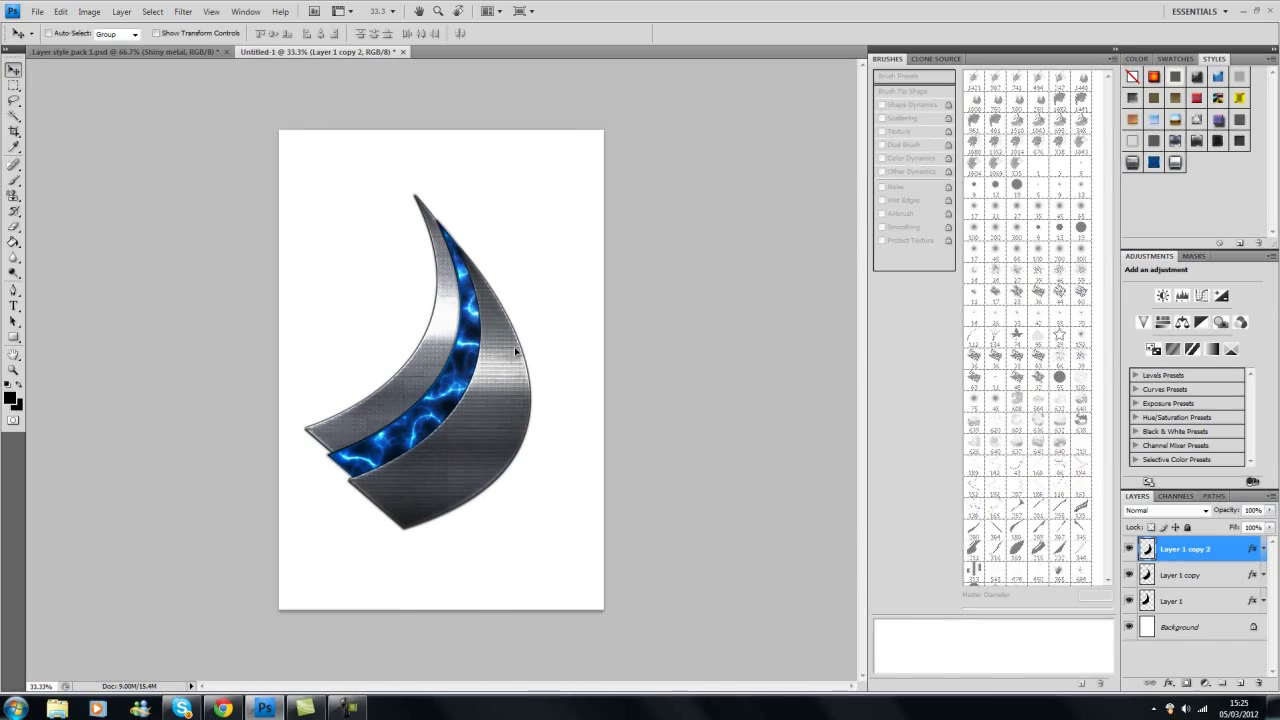